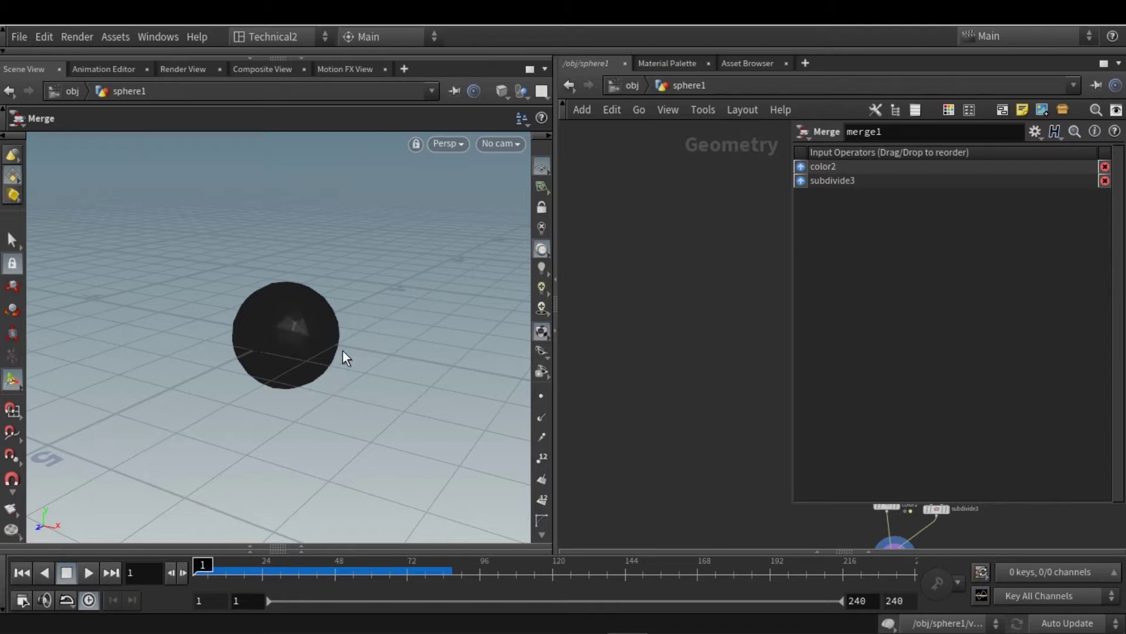
Orbit to a lower angle and preview the finished sphere-tearing animation, then stop it.
key("Escape")
mouse_move(304, 420)
left_mouse_down()
mouse_move(310, 411)
mouse_move(262, 417)
left_mouse_up()
key("Return")
left_click(90, 574)
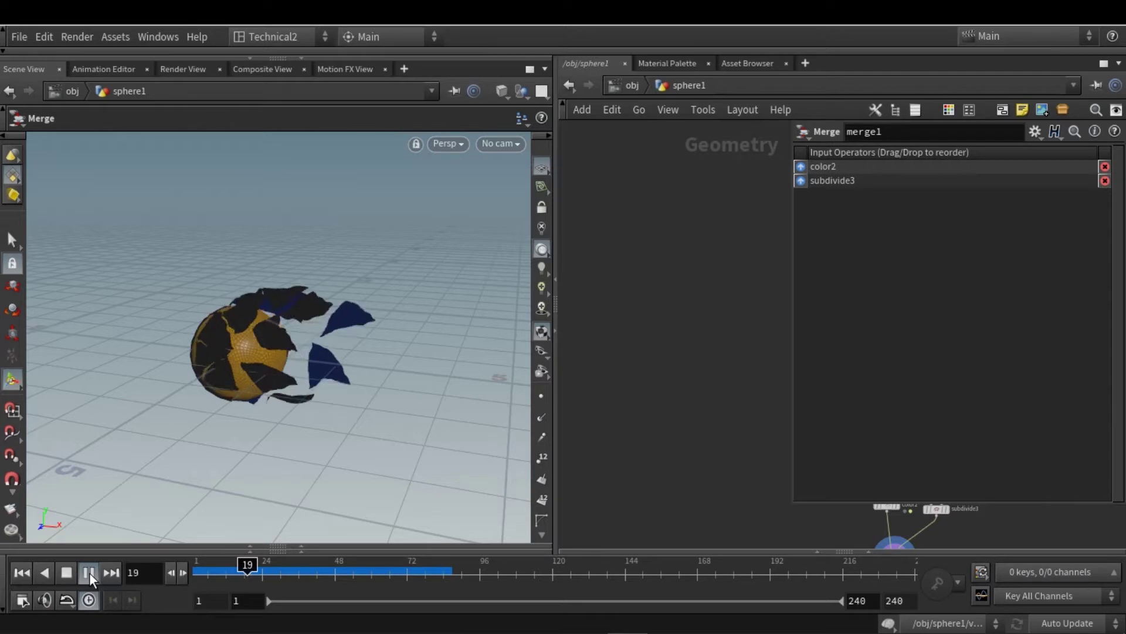
left_click(89, 572)
key("Escape")
mouse_move(317, 381)
left_mouse_down()
mouse_move(264, 372)
mouse_move(309, 382)
mouse_move(310, 367)
left_mouse_up()
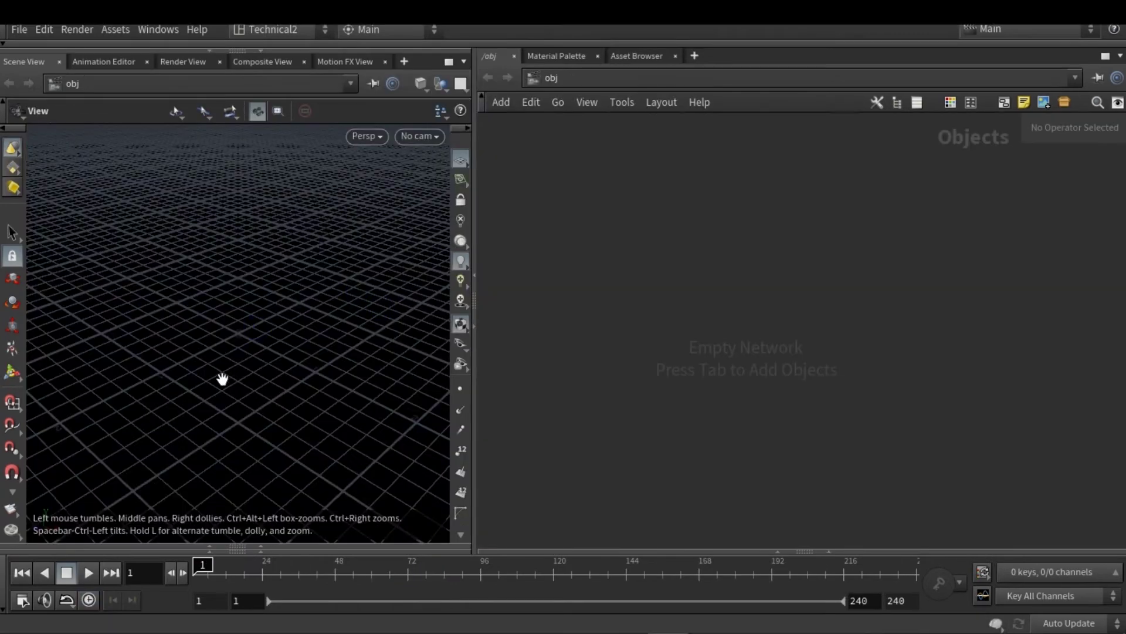
Create a Geometry object named geo1 and dive inside it.
left_click_drag(222, 378, 240, 378)
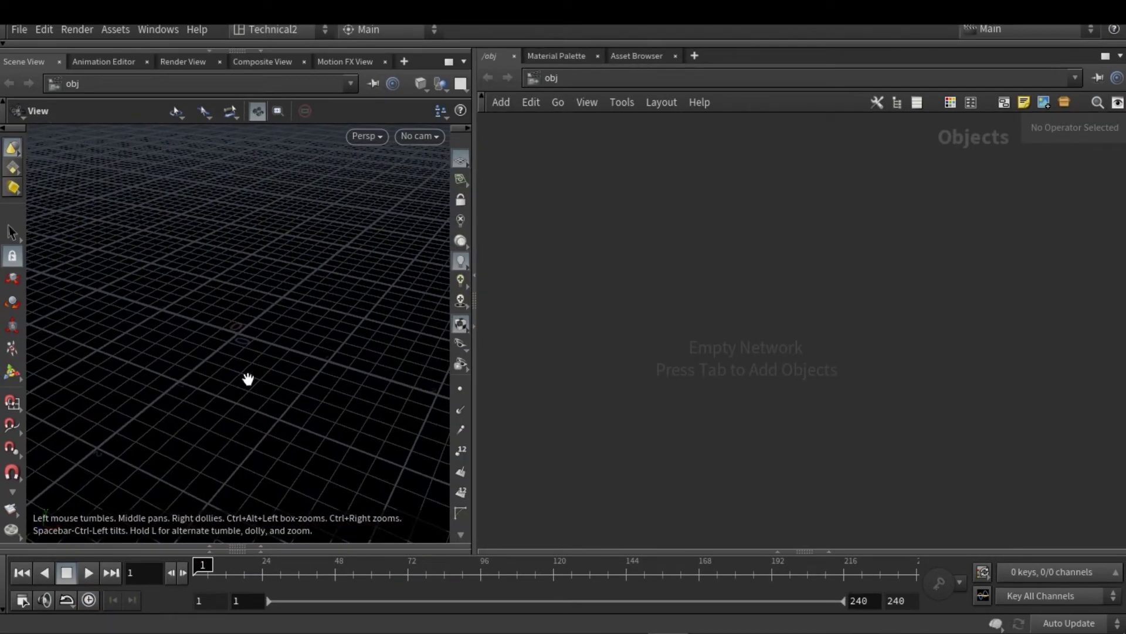
left_click_drag(213, 349, 317, 354)
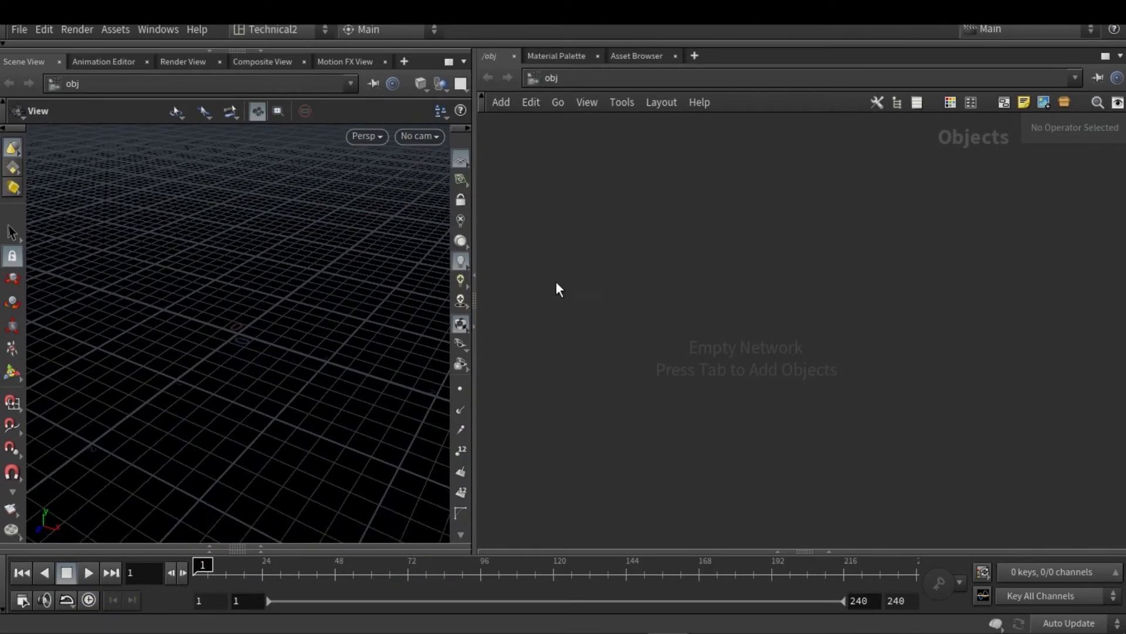
key("Tab")
type("geo")
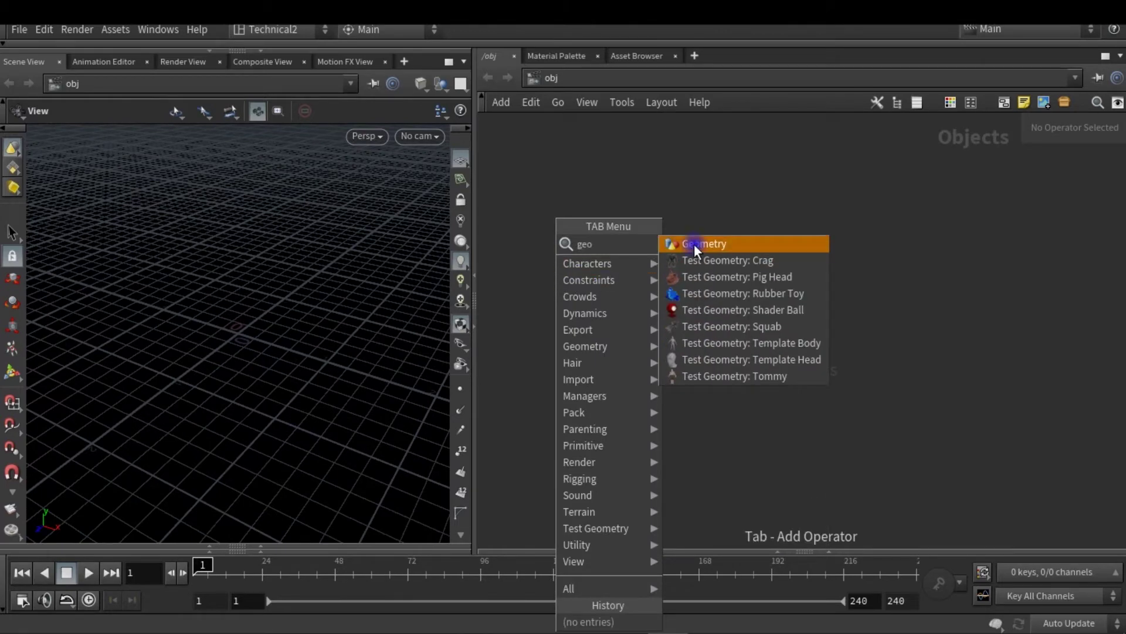
left_click(695, 244)
left_click(621, 281)
left_click_drag(594, 259, 593, 276)
double_click(593, 275)
Add a default Sphere node, sphere1, inside geo1.
key("Tab")
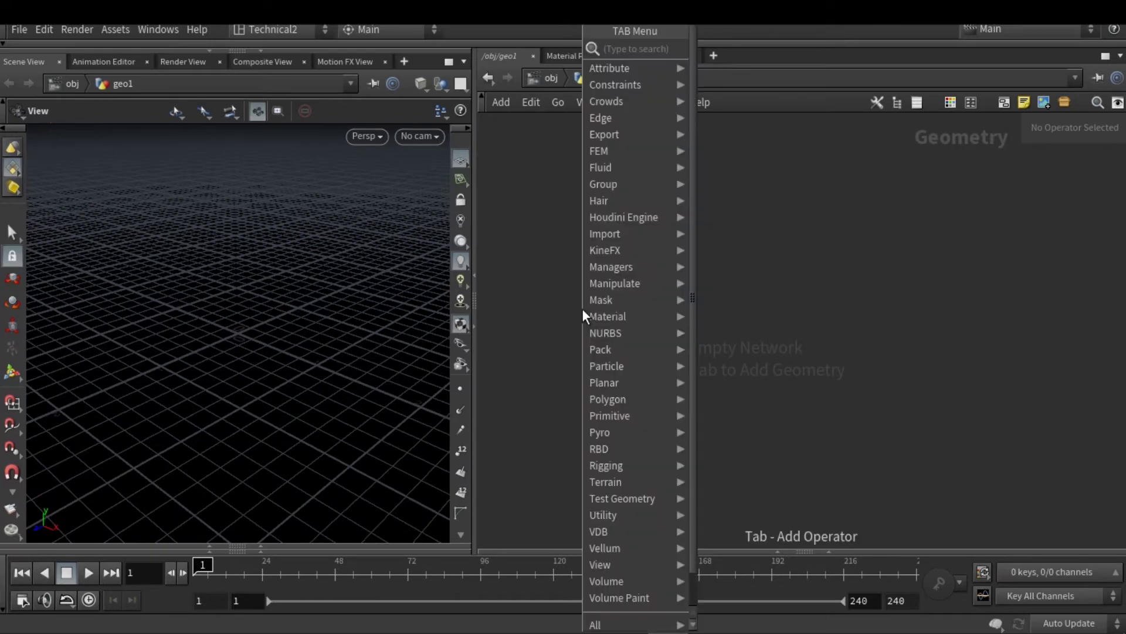
type("sph")
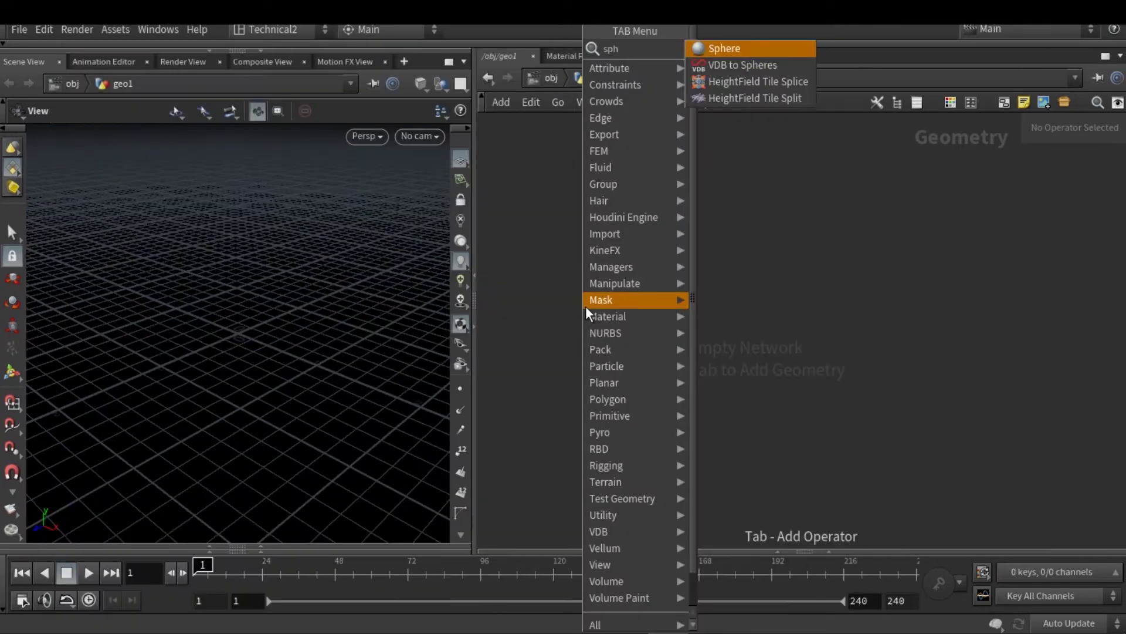
left_click(725, 50)
left_click(599, 195)
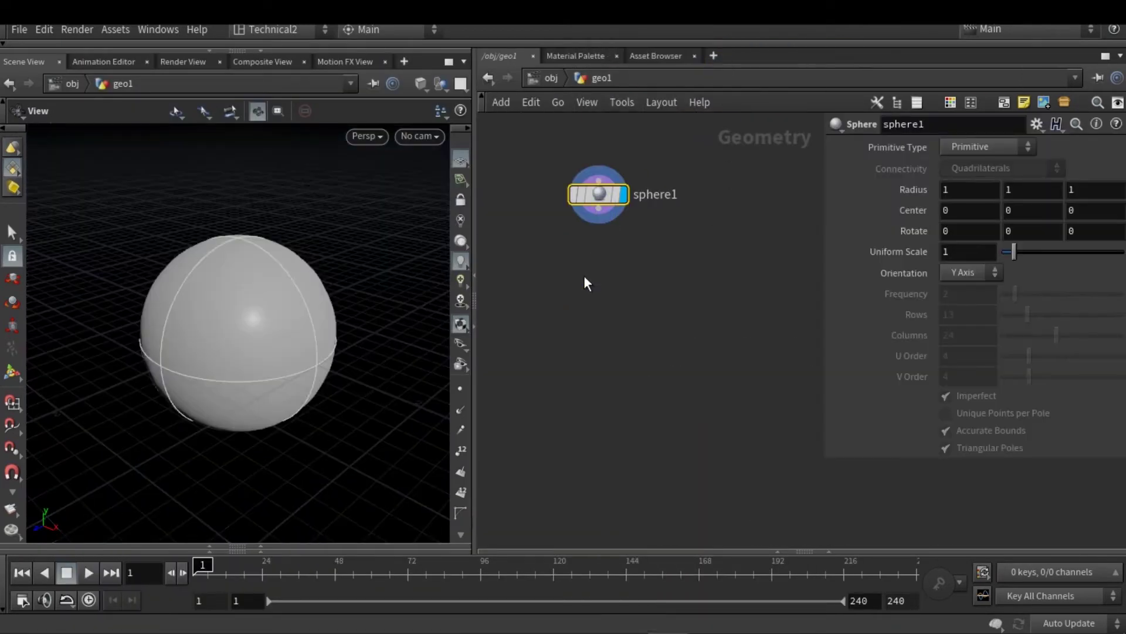
Make sphere1 a Polygon sphere with frequency 3.
scroll(282, 335, "up", 3)
scroll(301, 339, "down", 5)
left_click_drag(302, 340, 277, 359)
left_click(963, 147)
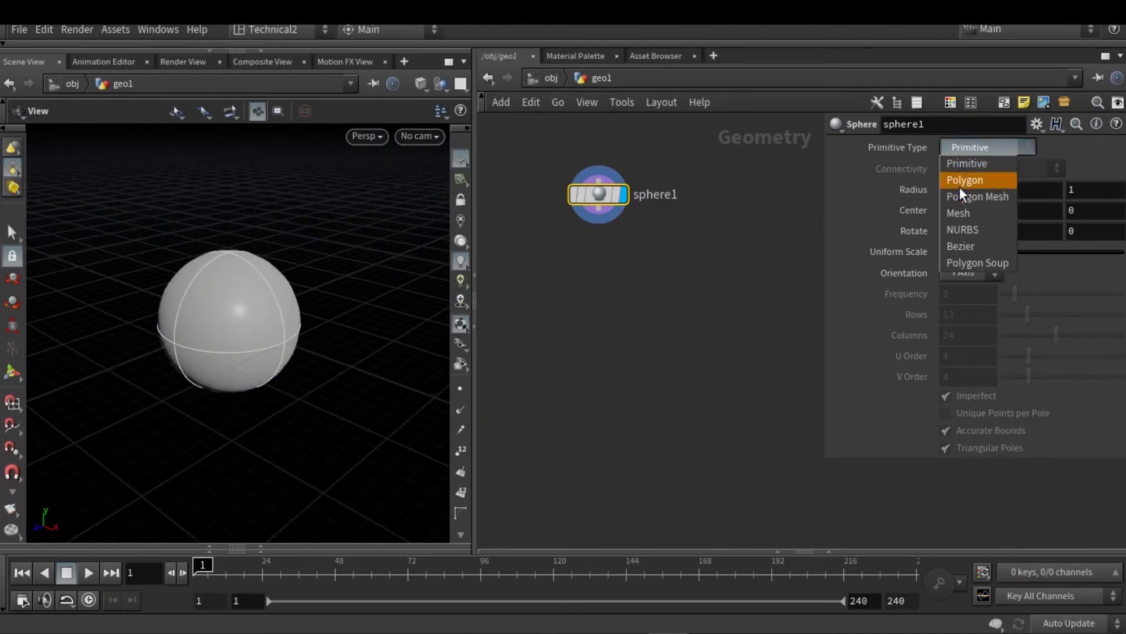
left_click(959, 185)
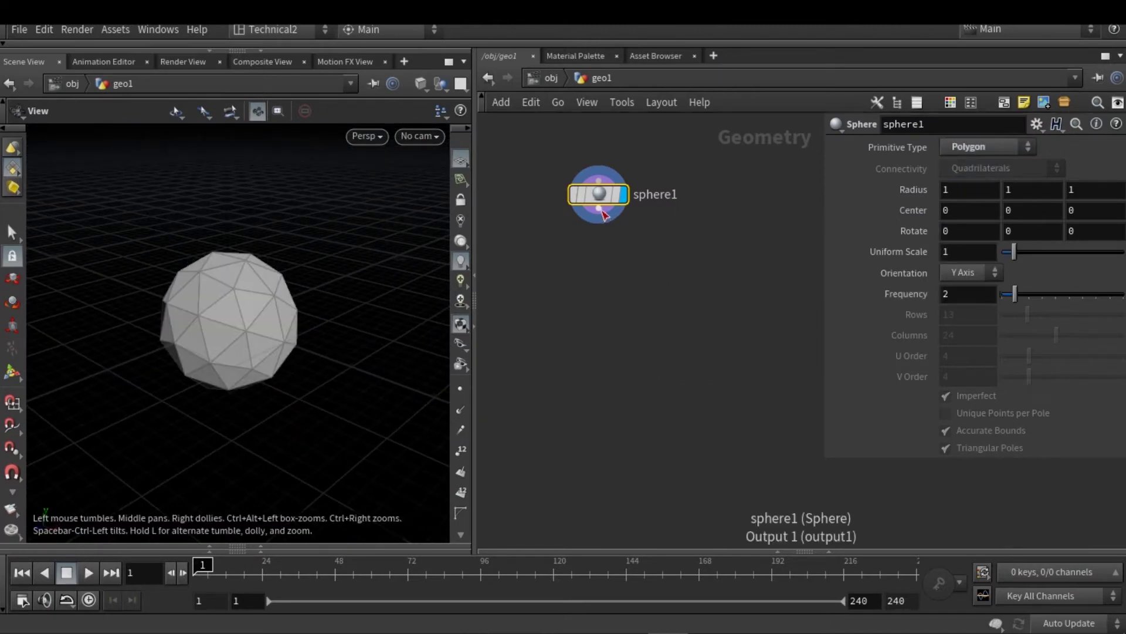
left_click_drag(1018, 292, 1027, 293)
mouse_move(147, 381)
left_mouse_down()
mouse_move(132, 396)
mouse_move(206, 389)
mouse_move(264, 346)
left_mouse_up()
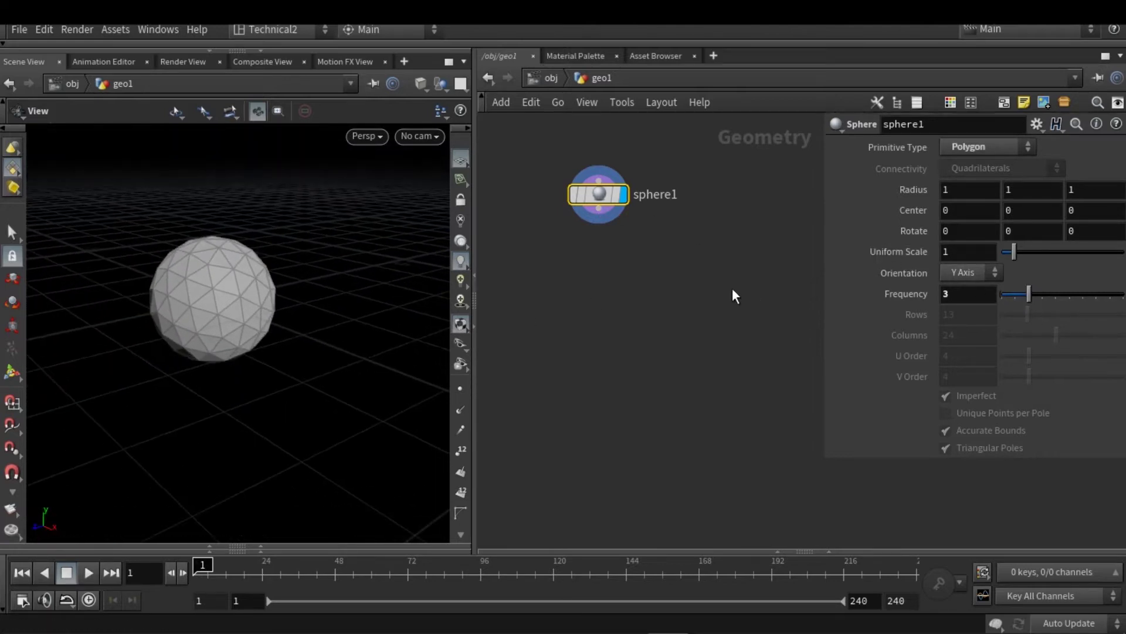
Wire a new Subdivide node under sphere1.
left_click(598, 206)
key("Tab")
type("sub")
left_click(713, 49)
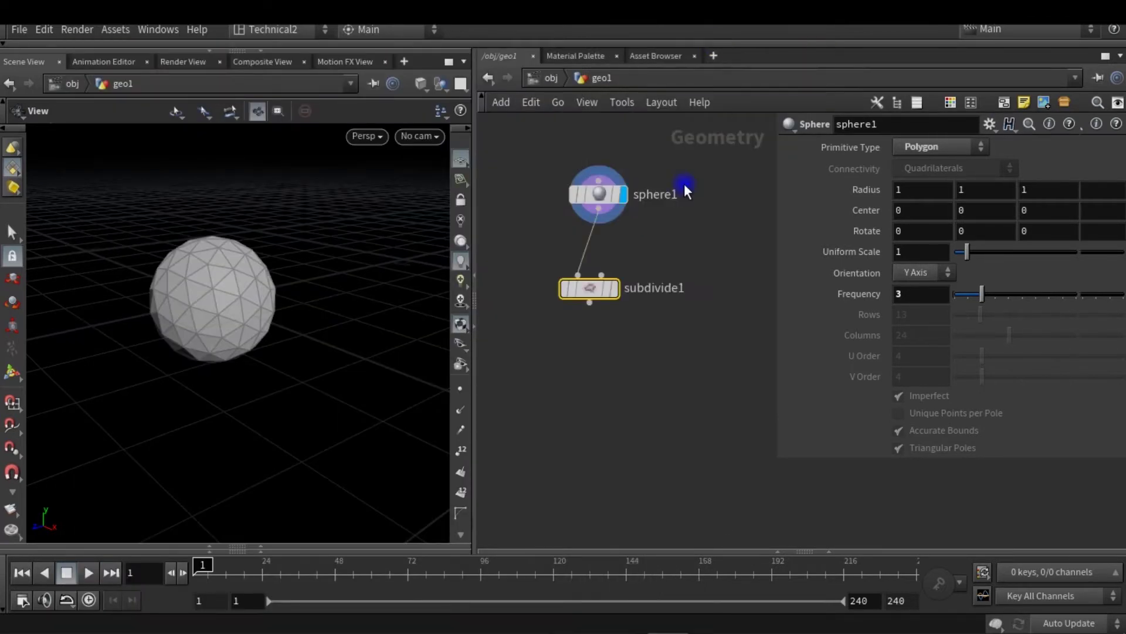
Set the display flag on subdivide1 and align it under sphere1.
left_click(613, 289)
left_click_drag(609, 291, 596, 284)
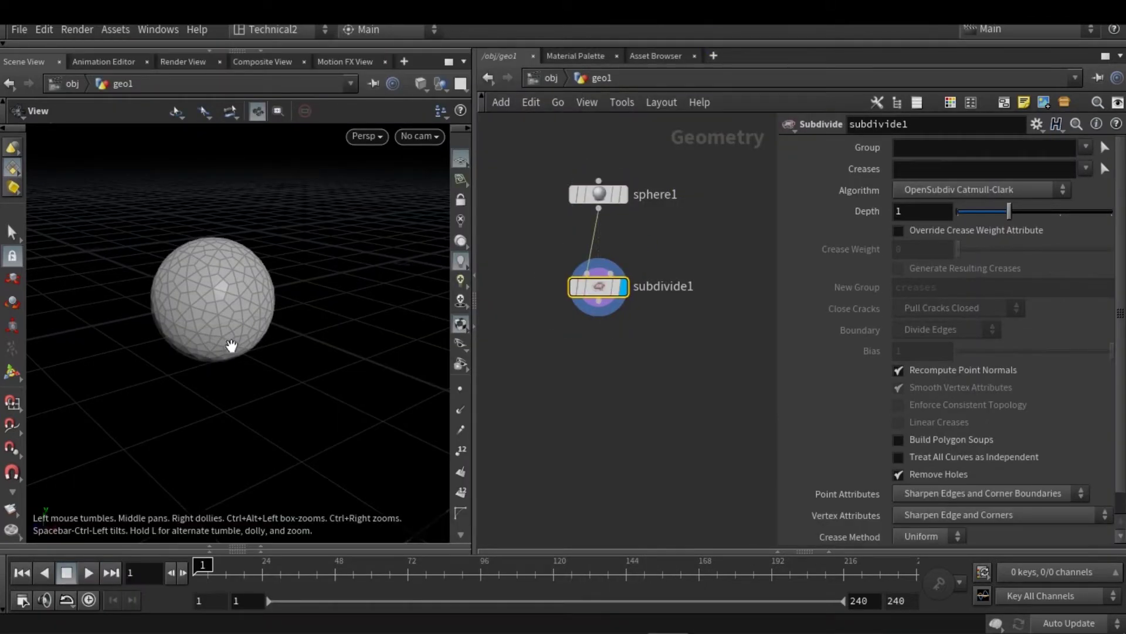
left_click_drag(232, 346, 216, 342)
right_click_drag(216, 341, 228, 346)
Alt-drag a copy of sphere1 and subdivide1 to the right, creating sphere2 and subdivide2.
middle_click_drag(694, 380, 631, 378)
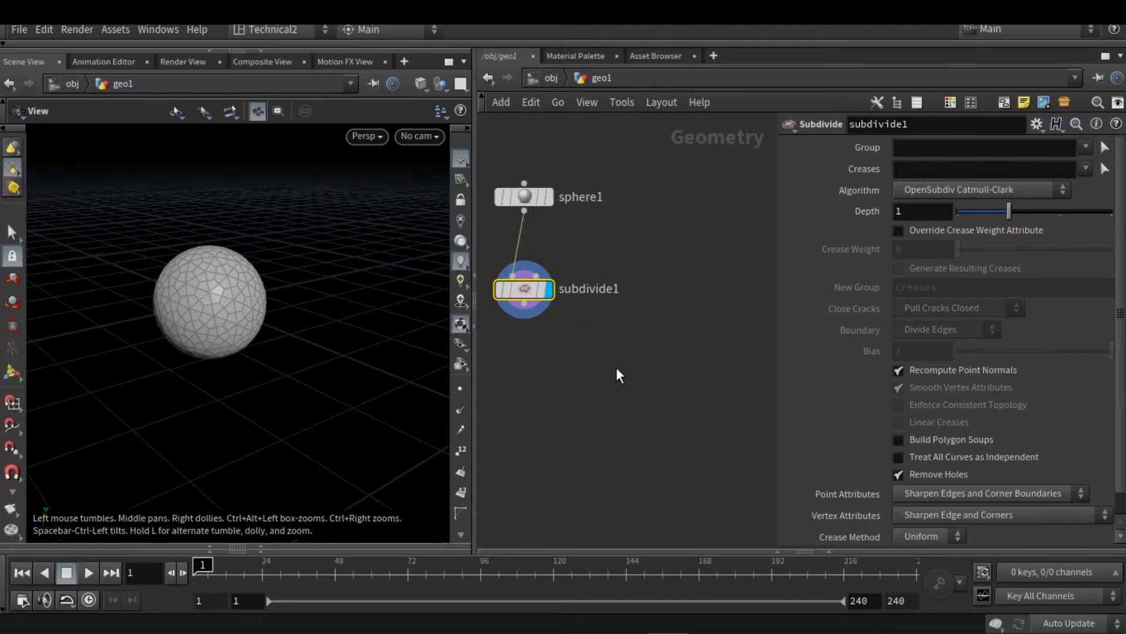
scroll(616, 368, "down", 2)
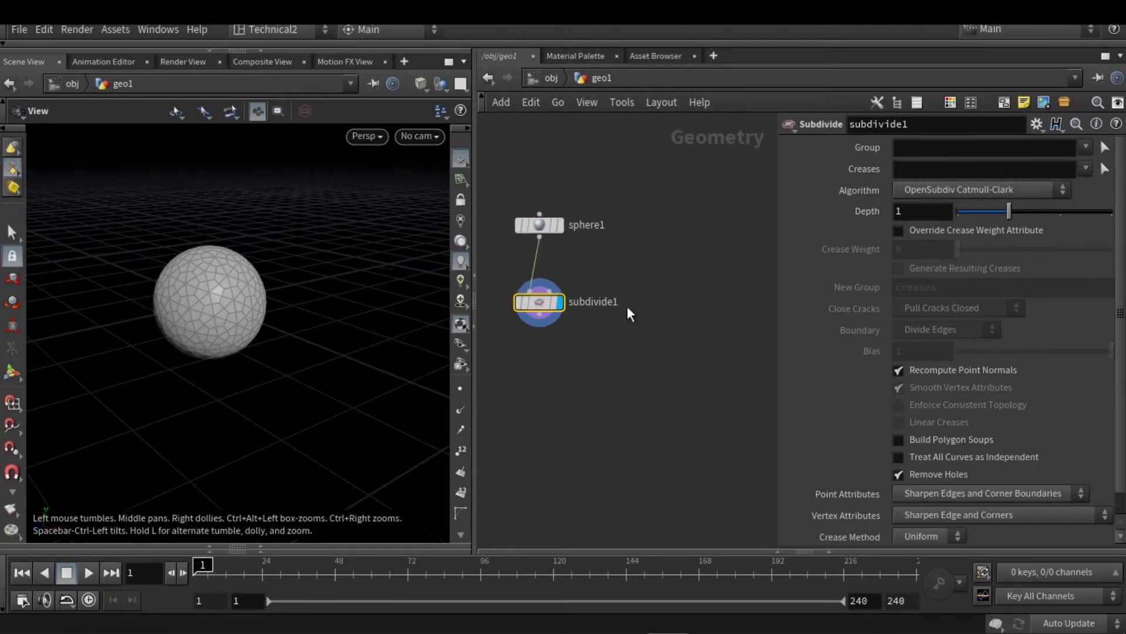
mouse_move(650, 199)
left_mouse_down()
mouse_move(547, 311)
mouse_move(664, 303)
left_mouse_up()
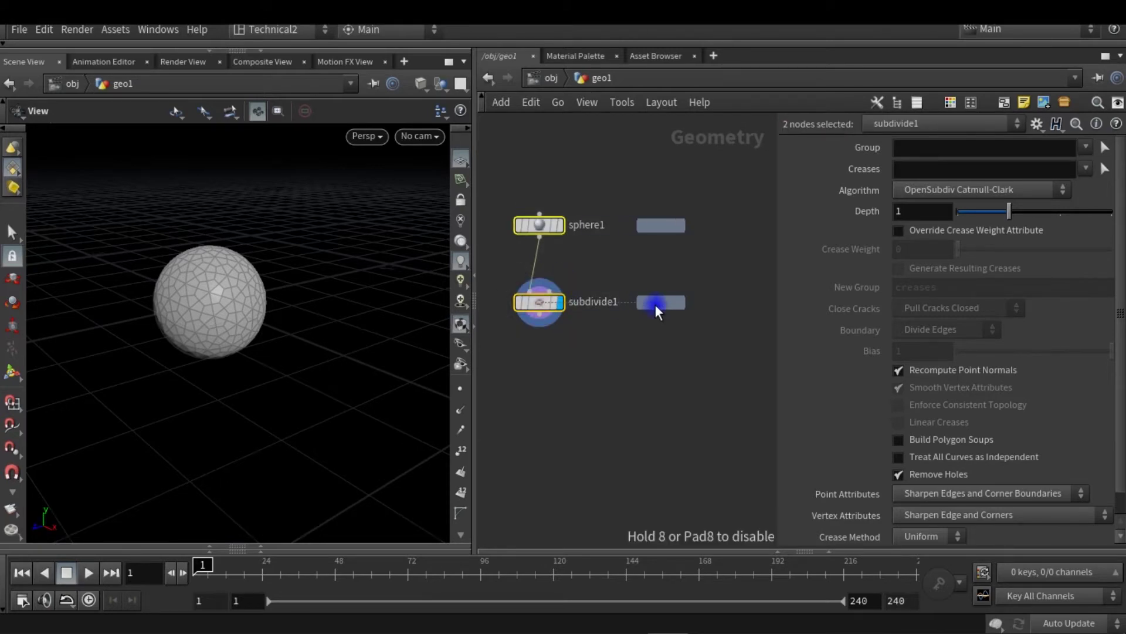
left_click(667, 335)
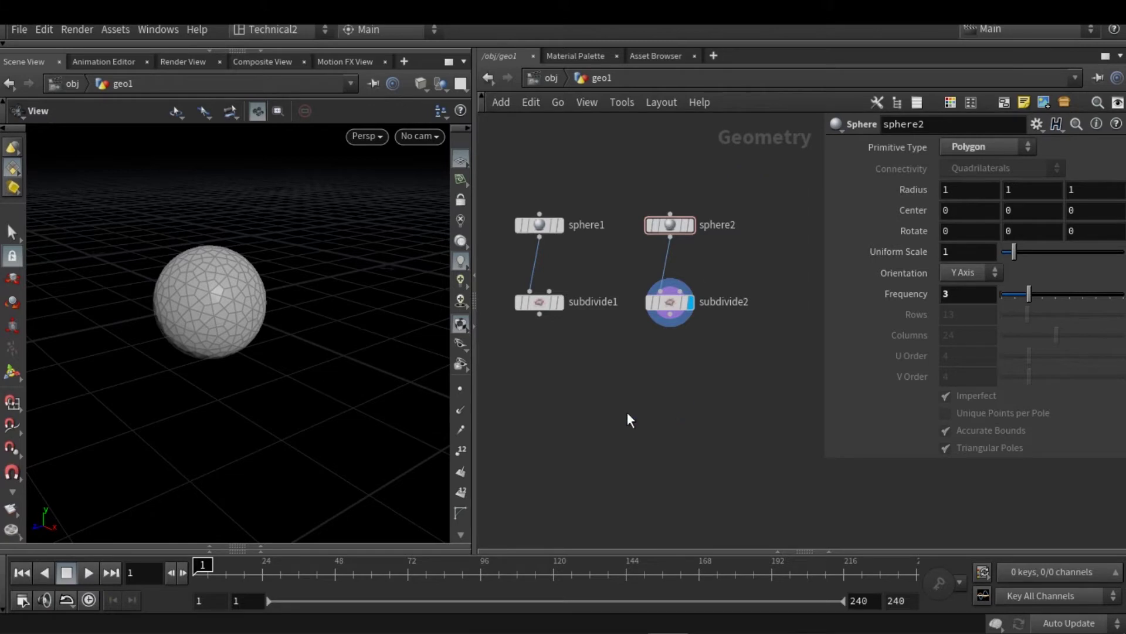
Set sphere1's Uniform Scale to 1.01.
middle_click_drag(627, 413, 646, 386)
left_click(560, 281)
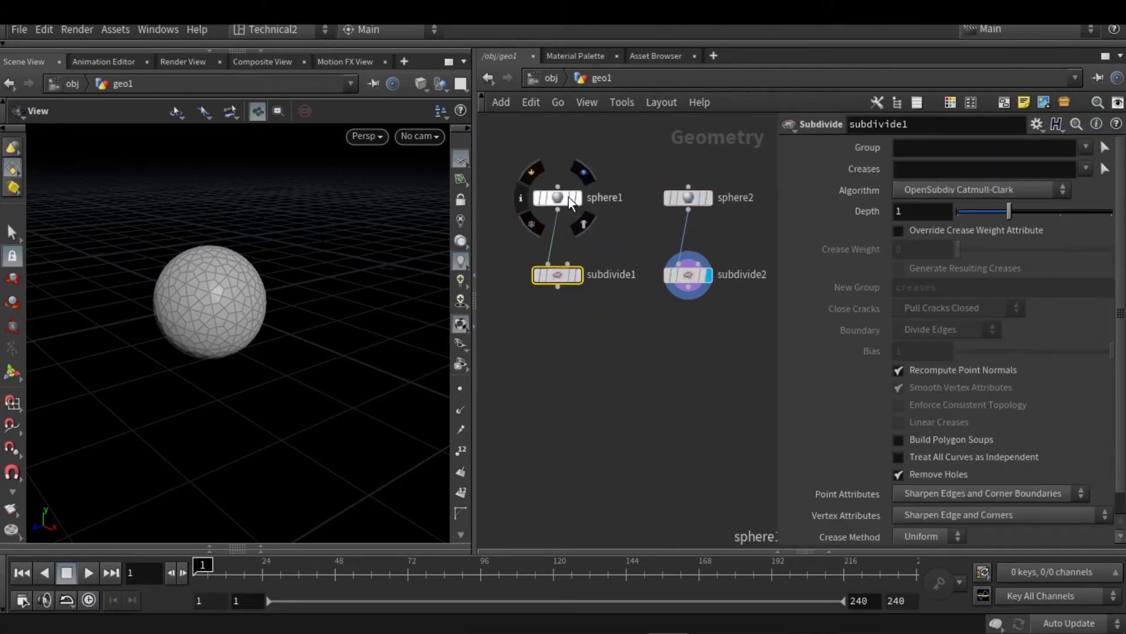
left_click(561, 198)
left_click(956, 255)
type("1.01")
key("Return")
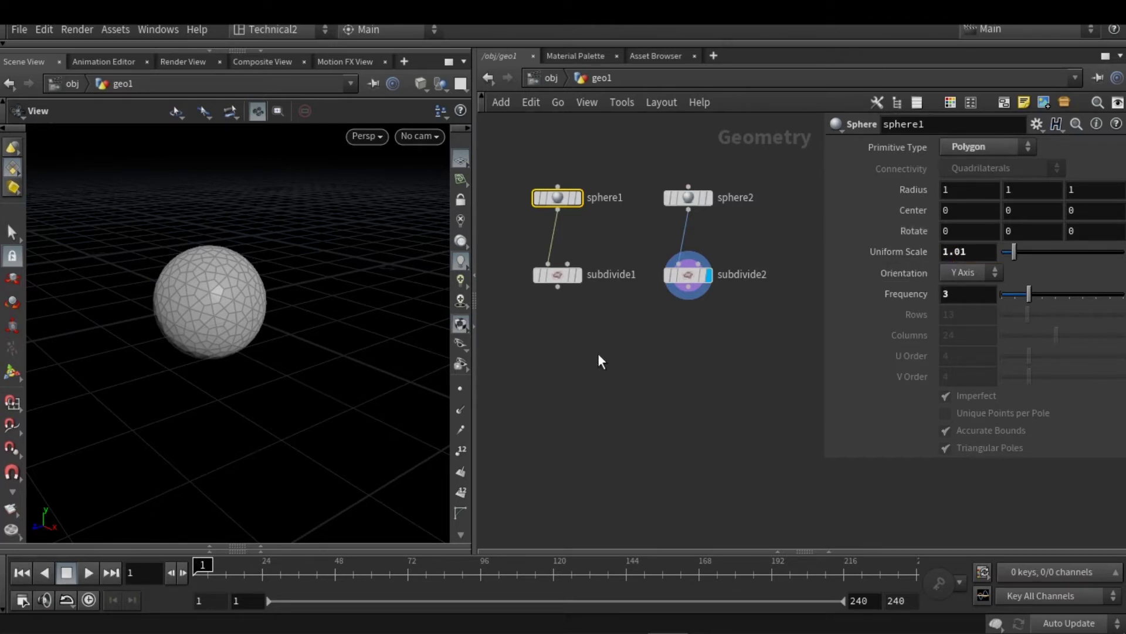
Select subdivide1 and pull a wire from its output.
middle_click_drag(584, 358, 571, 340)
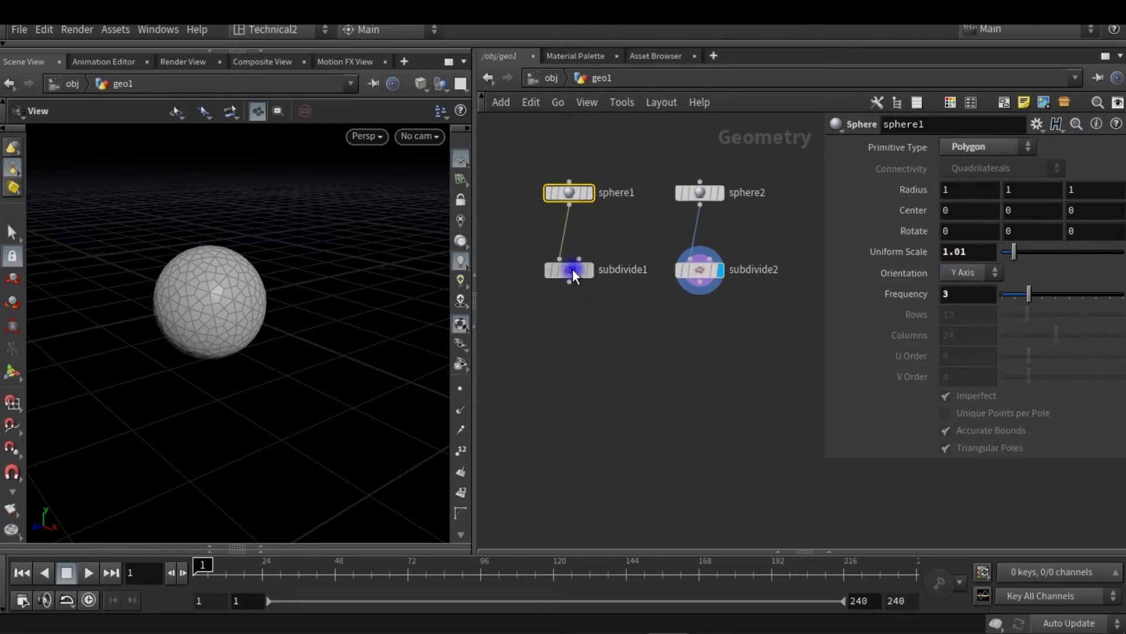
left_click(570, 269)
left_click(570, 283)
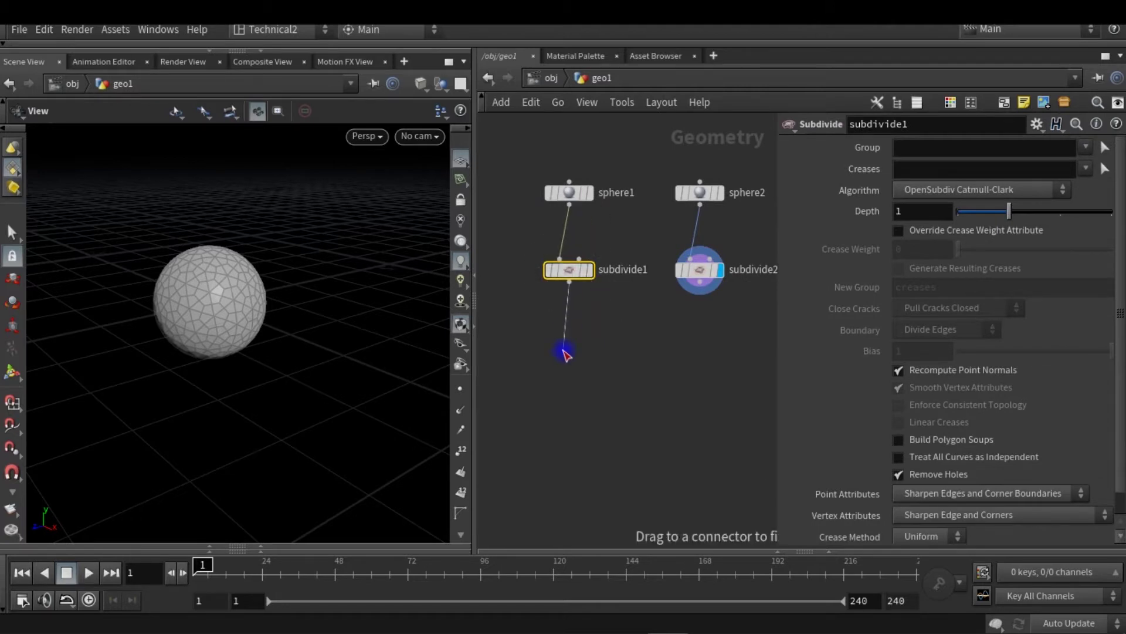
Add an Edge Fracture node below subdivide1 and show its guide geometry.
key("Tab")
type("edge")
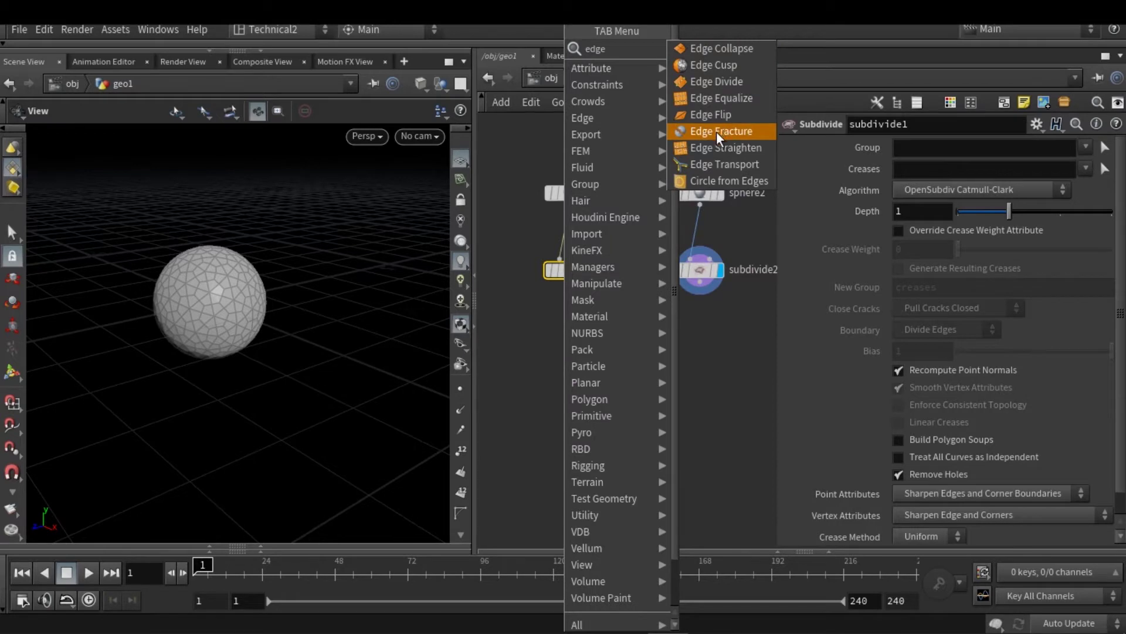
left_click(716, 131)
left_click(563, 376)
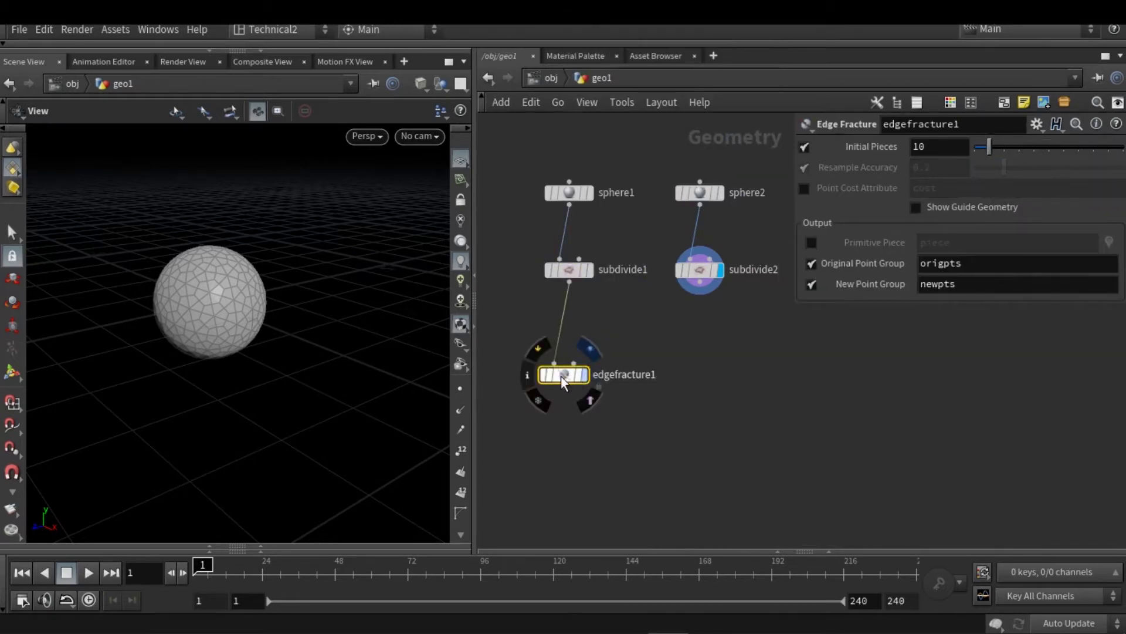
left_click_drag(565, 378, 581, 376)
left_click(917, 209)
Raise Initial Pieces to 15 and lay out the fracture node under subdivide1.
mouse_move(254, 292)
left_mouse_down()
mouse_move(294, 276)
mouse_move(287, 289)
left_mouse_up()
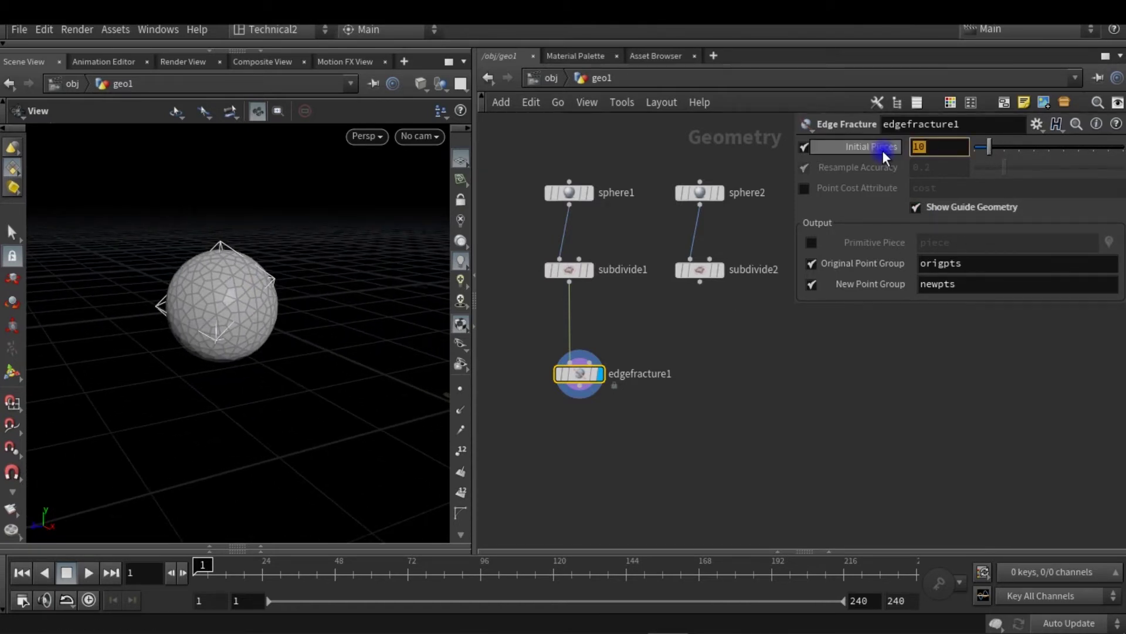
type("15")
key("Return")
mouse_move(318, 360)
left_mouse_down()
mouse_move(422, 357)
mouse_move(344, 373)
mouse_move(446, 387)
left_mouse_up()
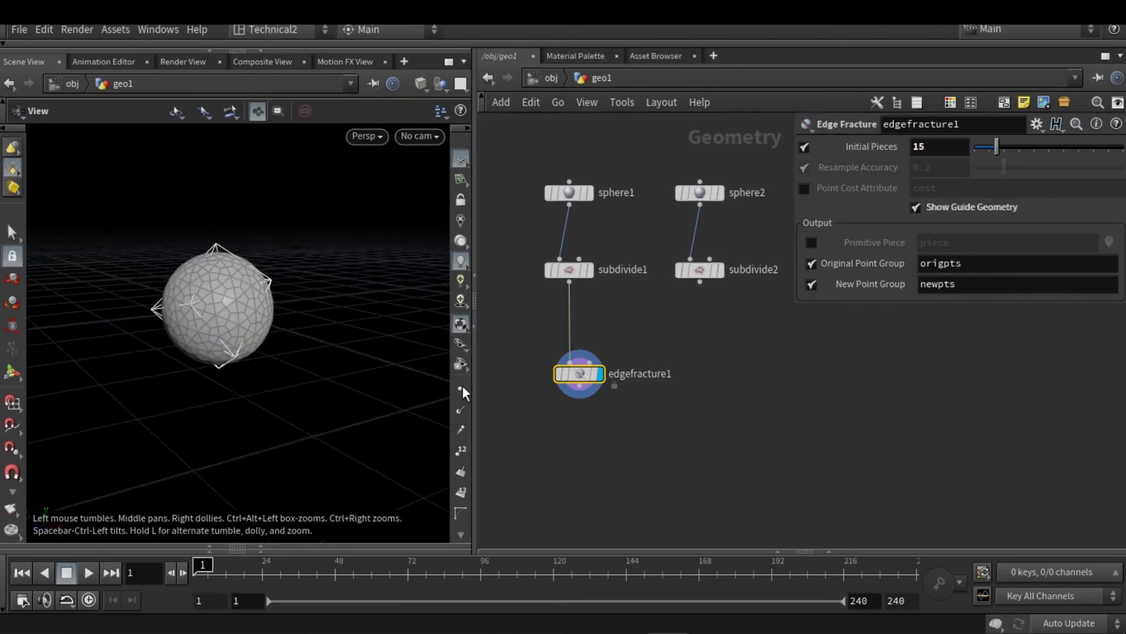
key("l")
key("Tab")
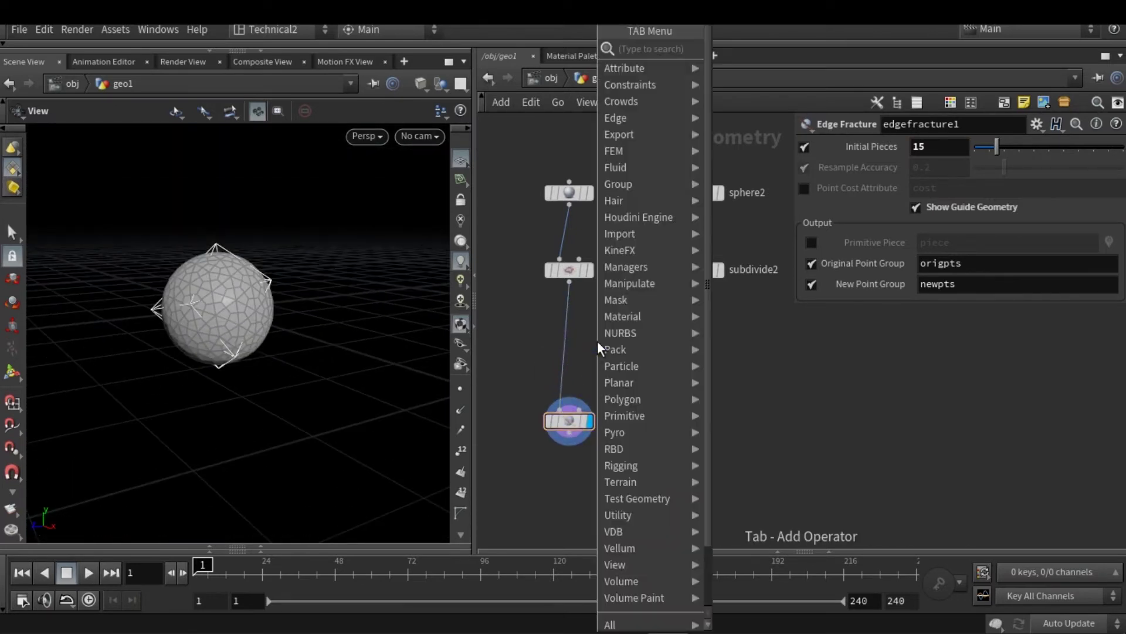
Insert a Remesh node before edgefracture1 with target size .05.
type("re")
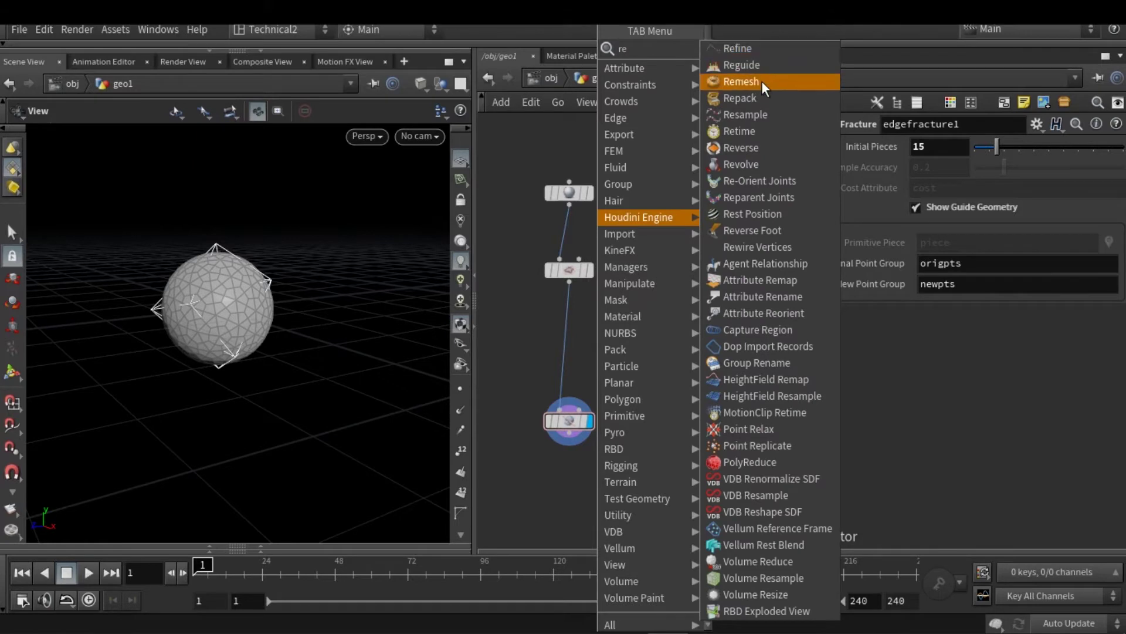
left_click(762, 81)
left_click(562, 337)
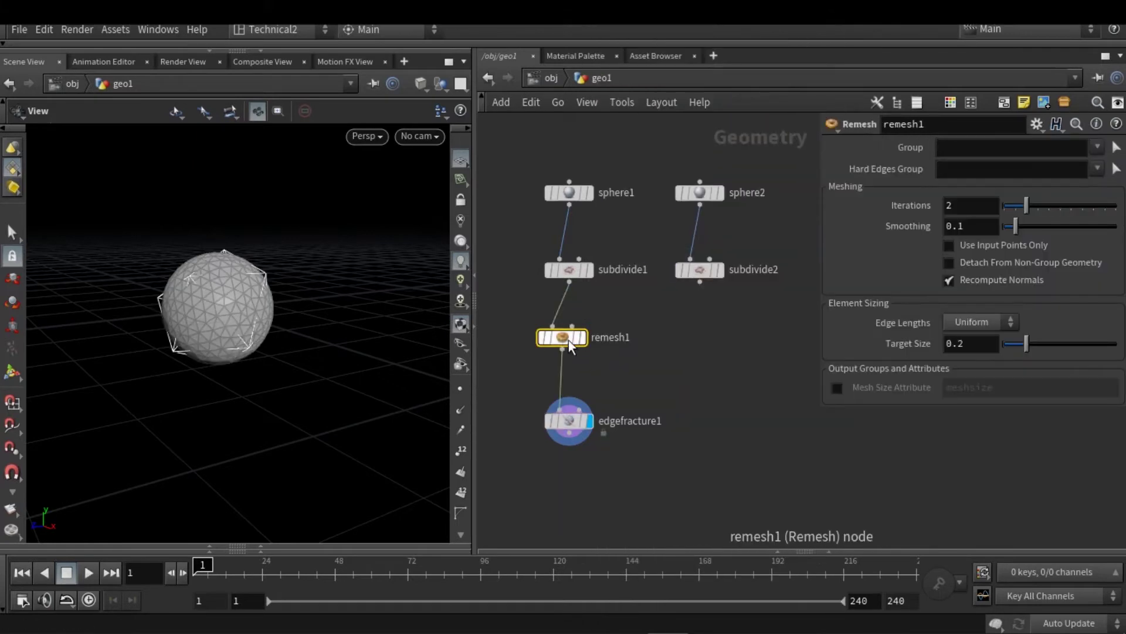
left_click(971, 343)
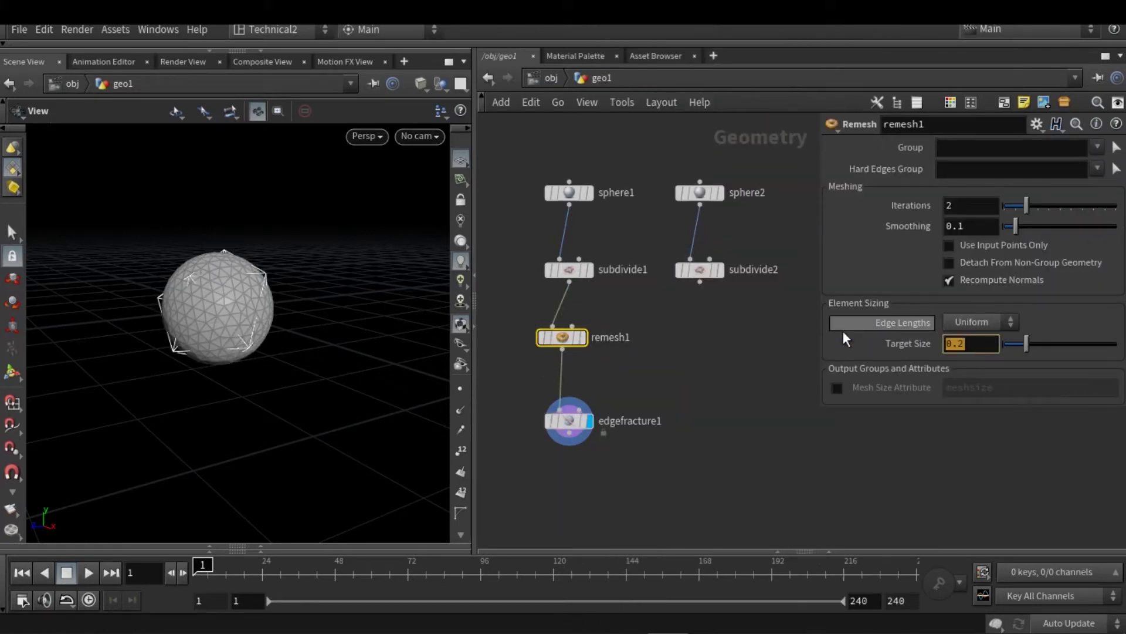
type(".05")
key("Return")
Pan the network to make room below and search for Vellum nodes.
scroll(228, 324, "up", 2)
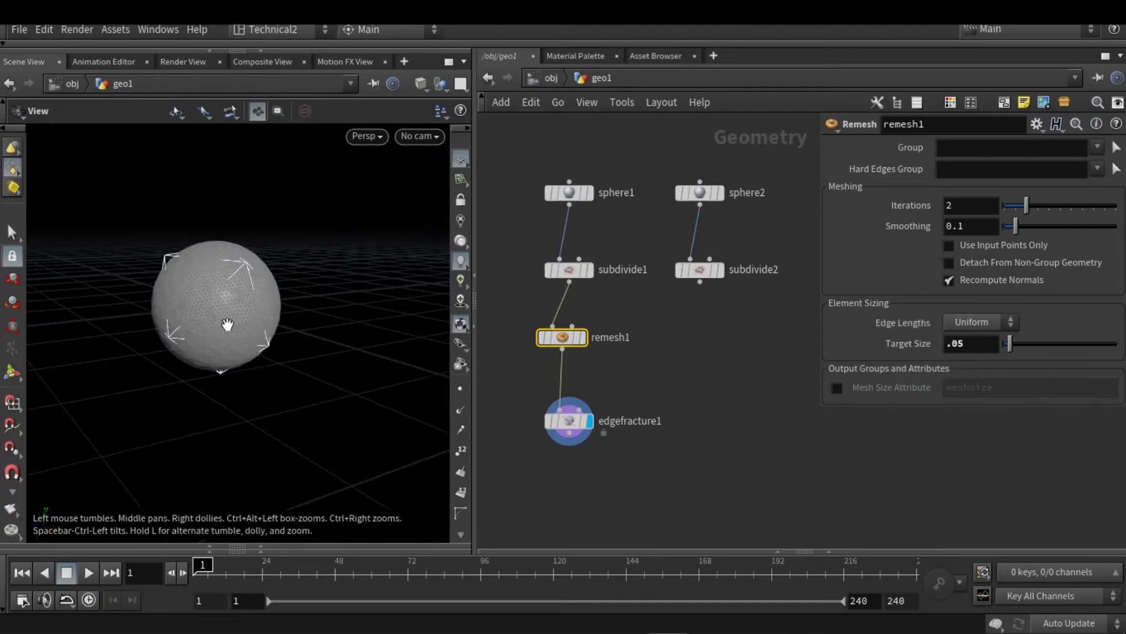
middle_click_drag(557, 475, 548, 382)
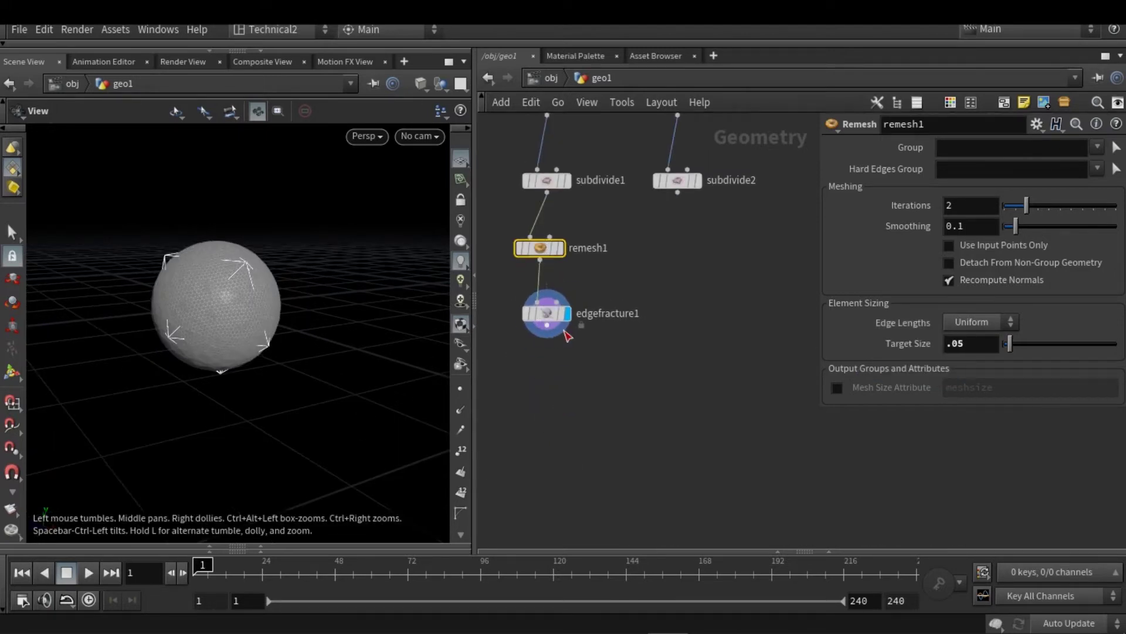
key("Tab")
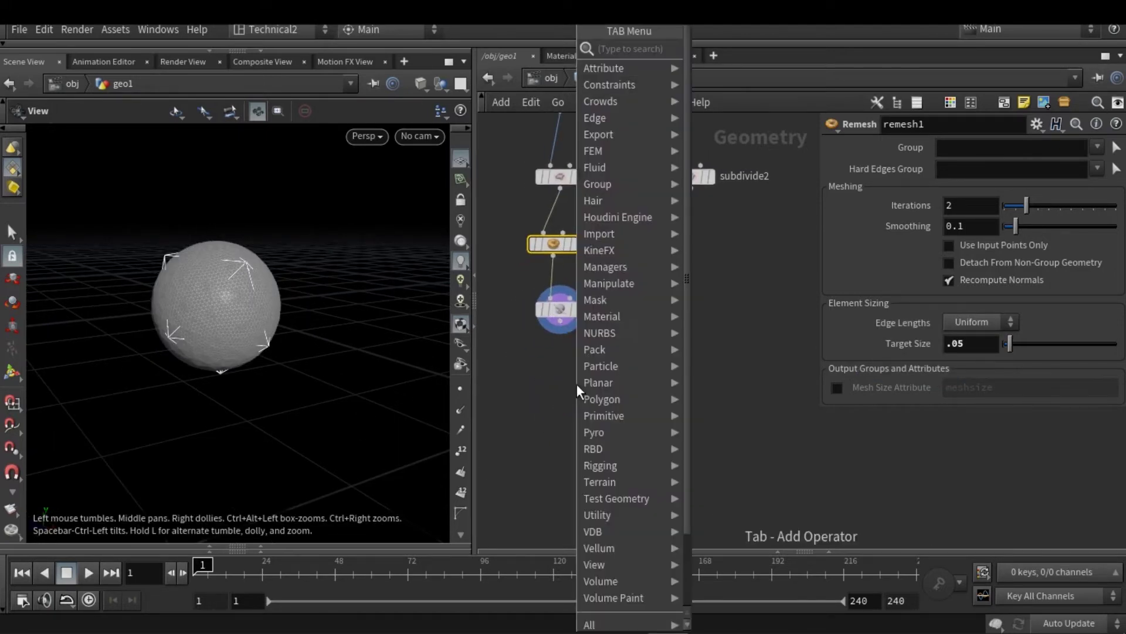
type("r")
key("BackSpace")
type("v")
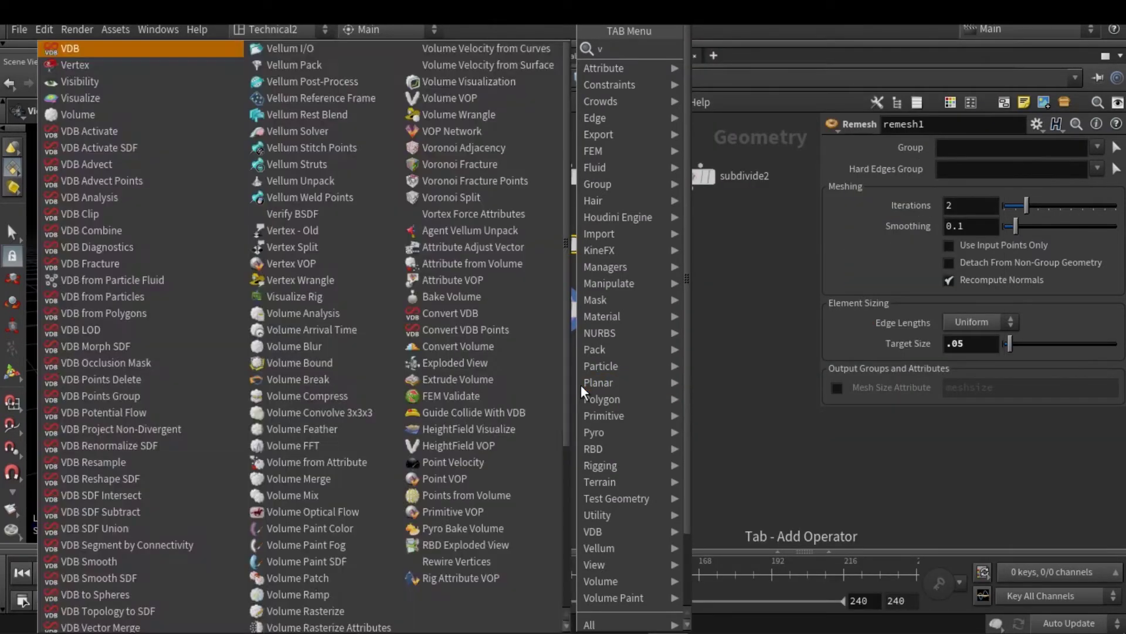
type("e")
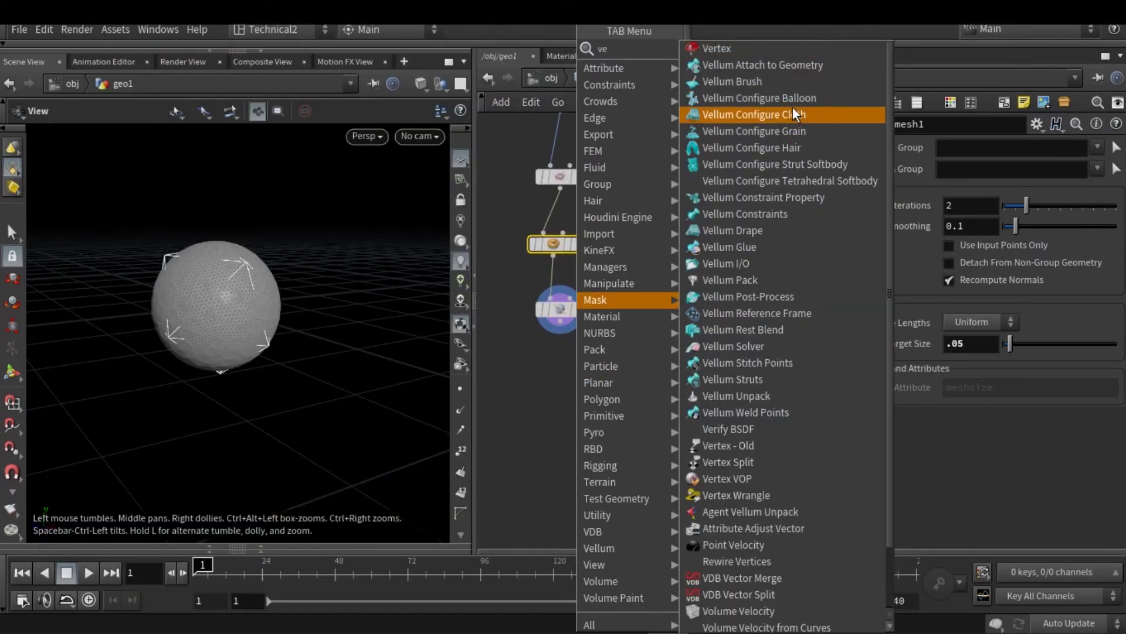
Place a Vellum Configure Cloth node and a Vellum Weld Points node beneath it.
left_click(754, 115)
left_click(618, 395)
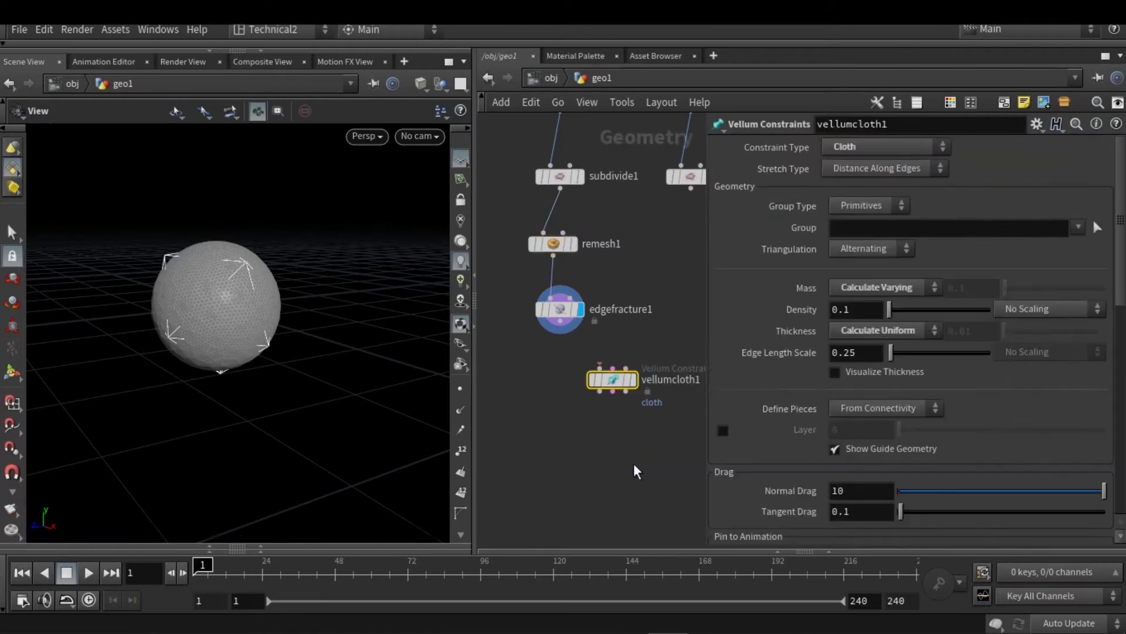
key("Tab")
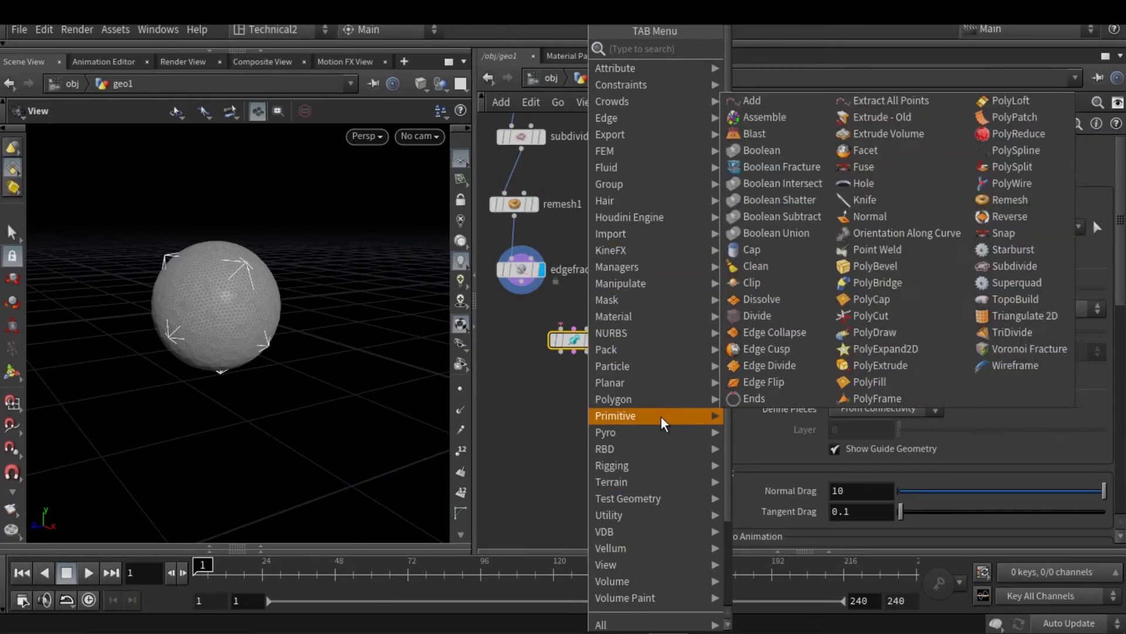
mouse_move(615, 416)
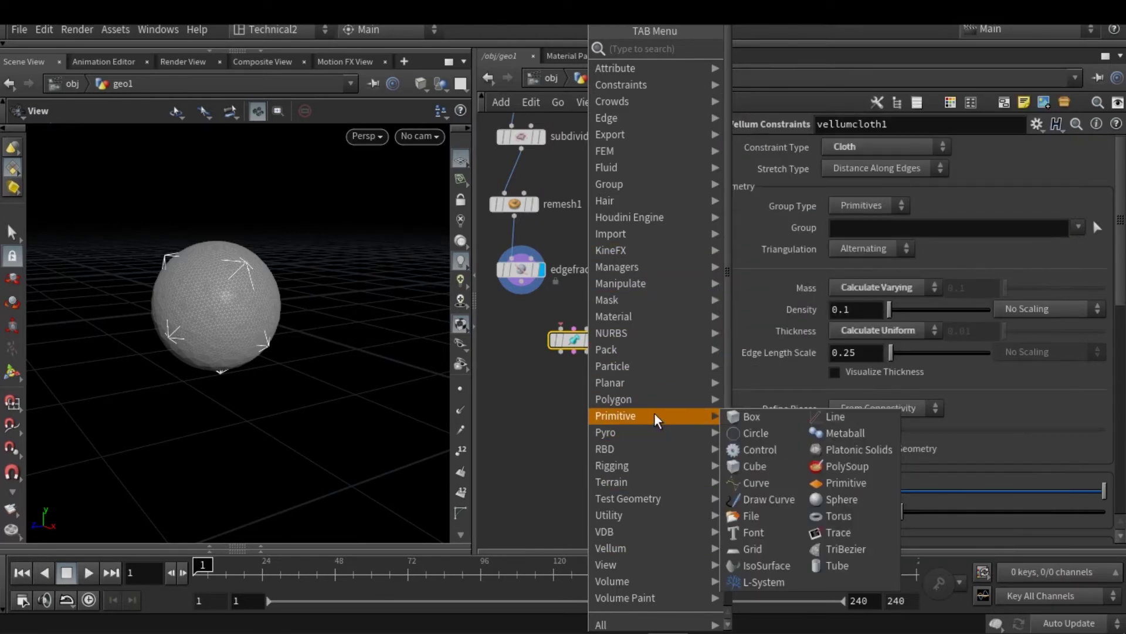
type("vel")
key("Escape")
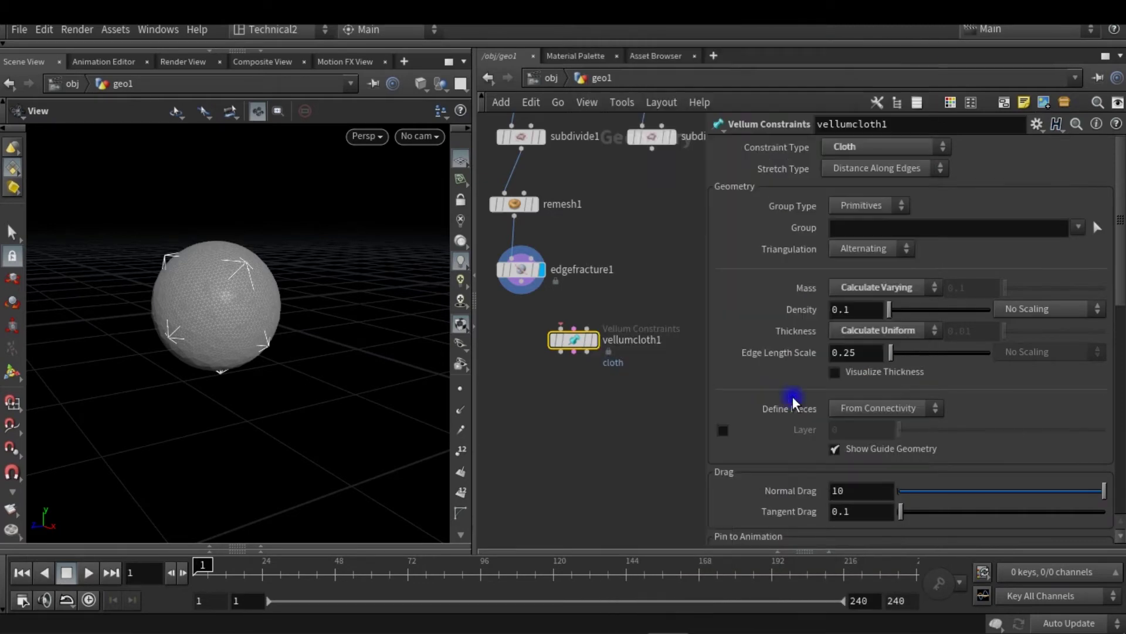
left_click(575, 392)
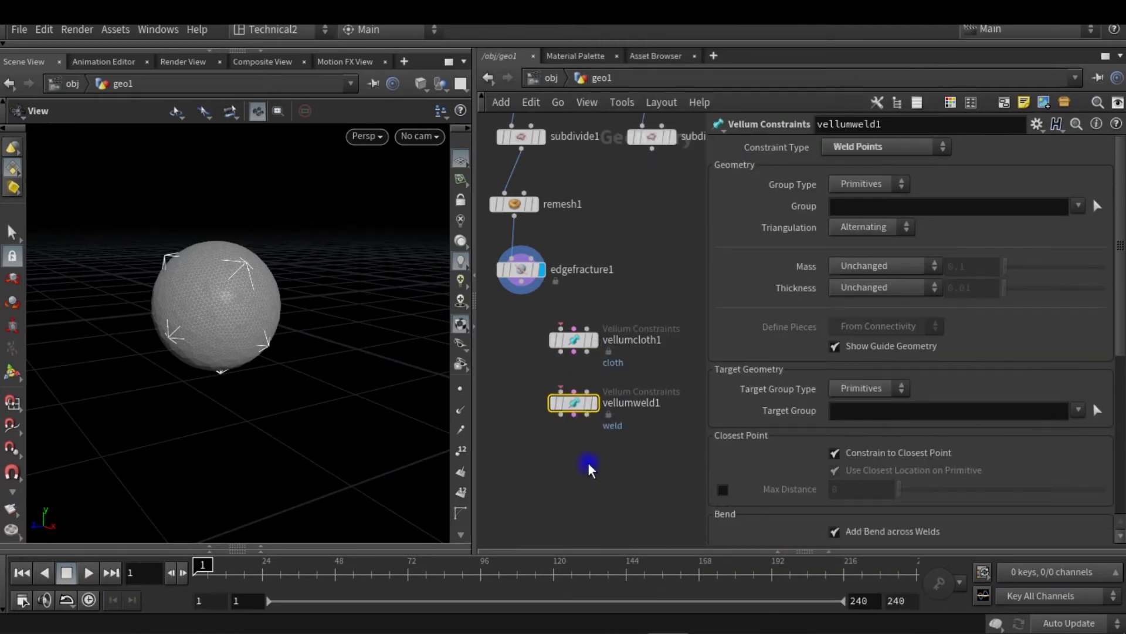
Add vellumsolver1 below the weld node.
key("Tab")
type("ve")
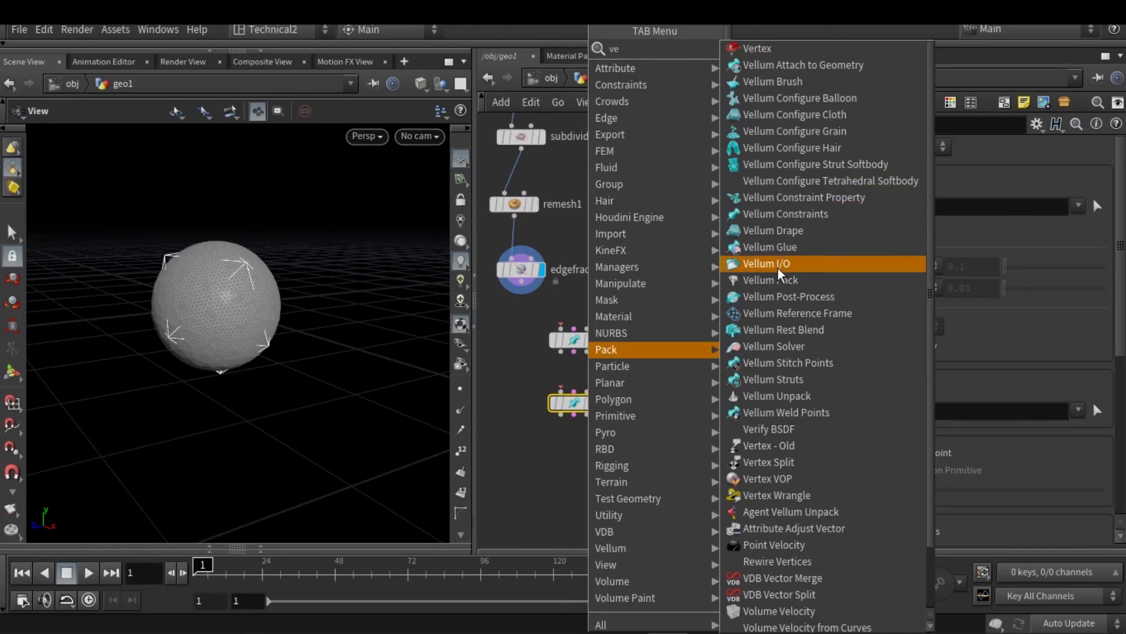
key("Escape")
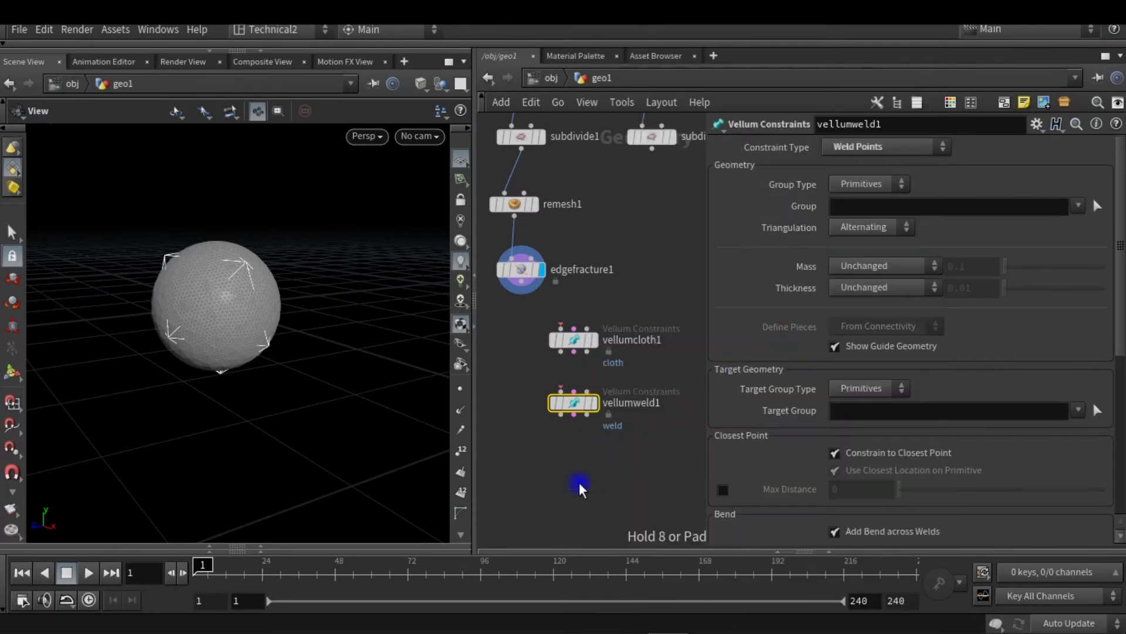
left_click(586, 437)
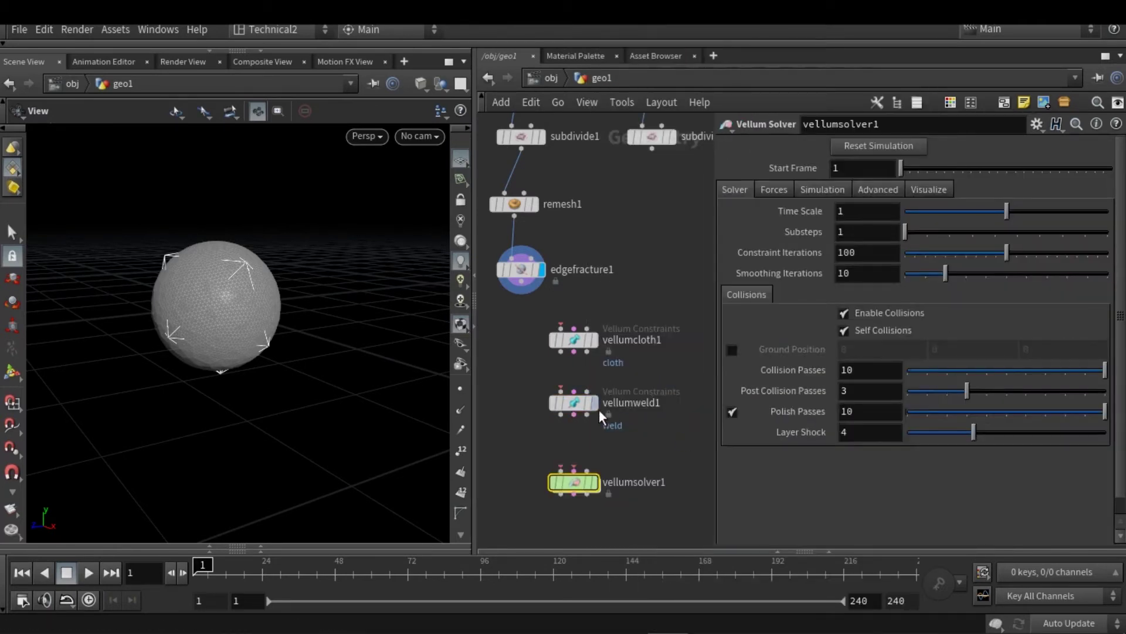
Chain edgefracture1 into vellumcloth1, vellumweld1 and vellumsolver1, connecting all three streams.
left_click_drag(572, 356, 574, 399)
mouse_move(588, 353)
left_mouse_down()
mouse_move(587, 399)
mouse_move(562, 478)
left_mouse_up()
left_click_drag(574, 421, 574, 496)
left_click_drag(587, 421, 588, 473)
left_click_drag(522, 282, 561, 328)
mouse_move(533, 531)
left_mouse_down()
mouse_move(621, 337)
mouse_move(578, 333)
left_mouse_up()
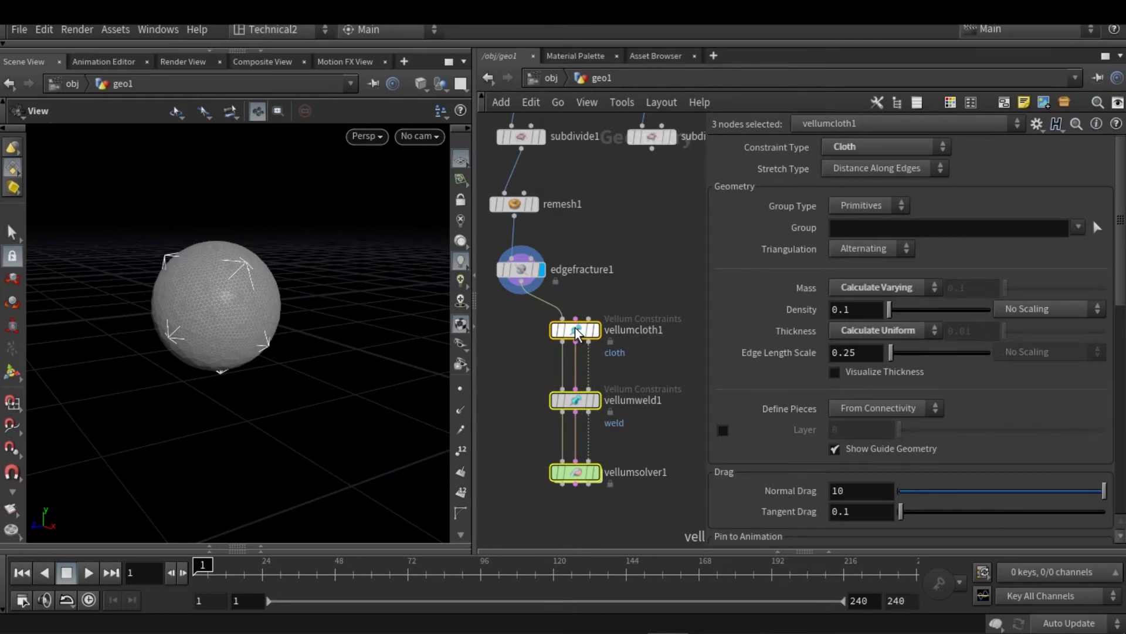
scroll(604, 493, "down", 2)
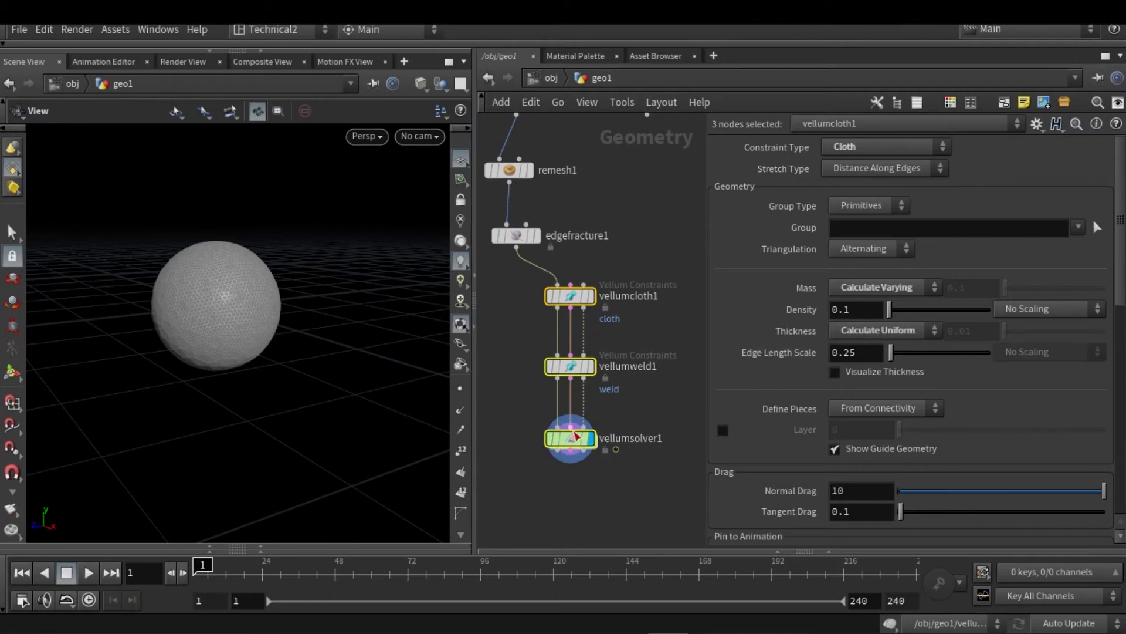
Set vellumsolver1's cache memory limit to 8000.
left_click(575, 436)
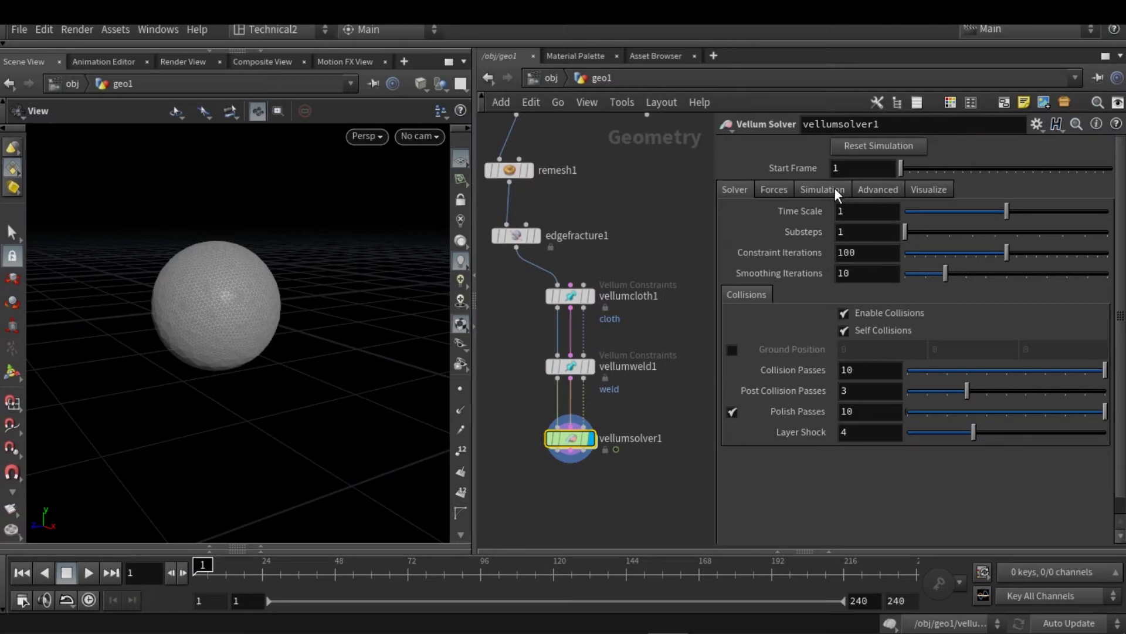
left_click(824, 189)
left_click(872, 208)
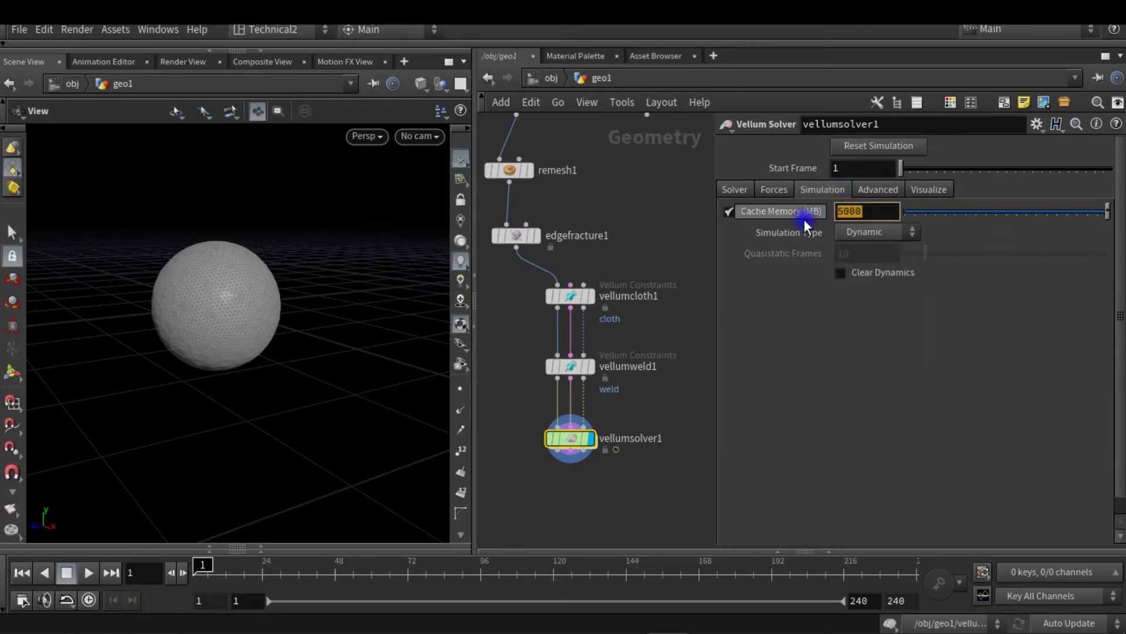
type("8000")
key("Return")
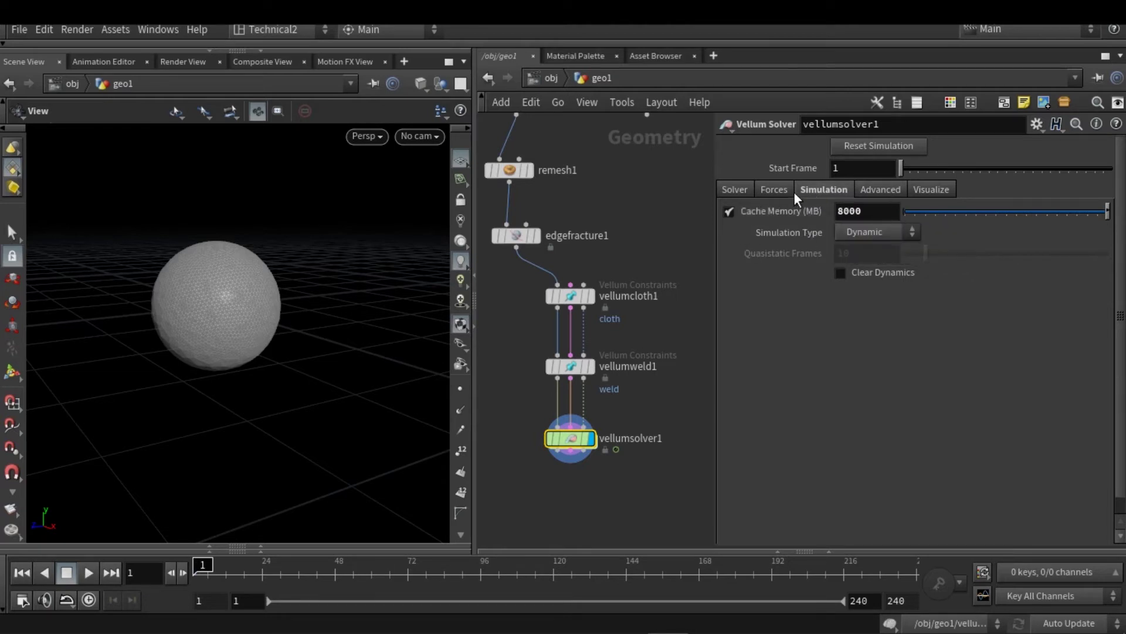
Set the solver's wind X to 3 and vertical gravity to 1, then play the simulation.
left_click(776, 185)
left_click(803, 230)
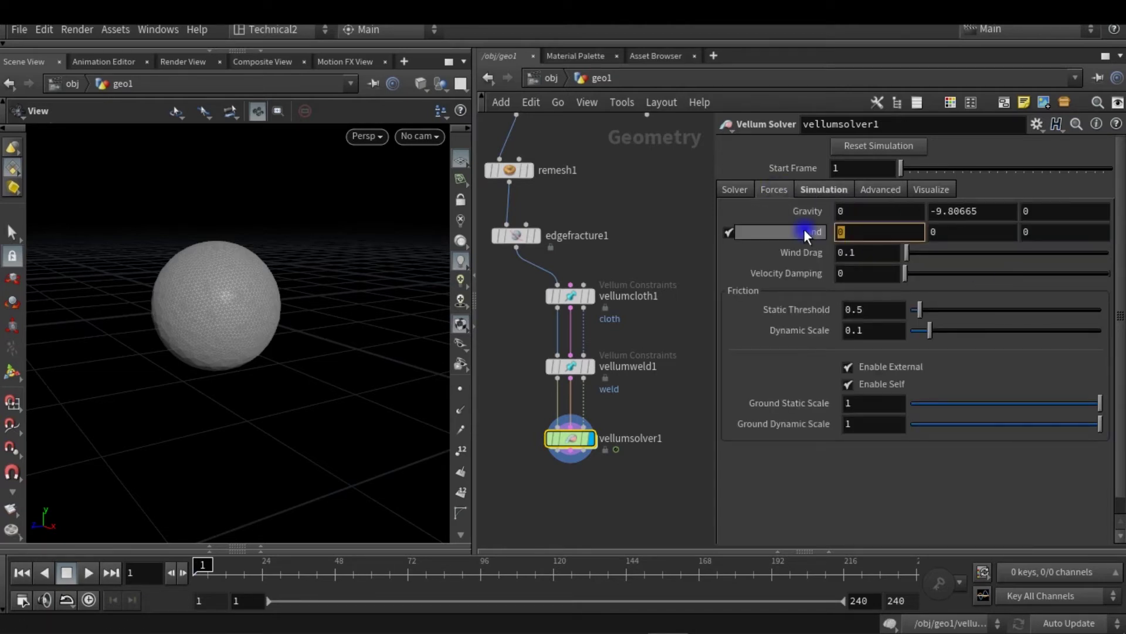
type("3")
key("Return")
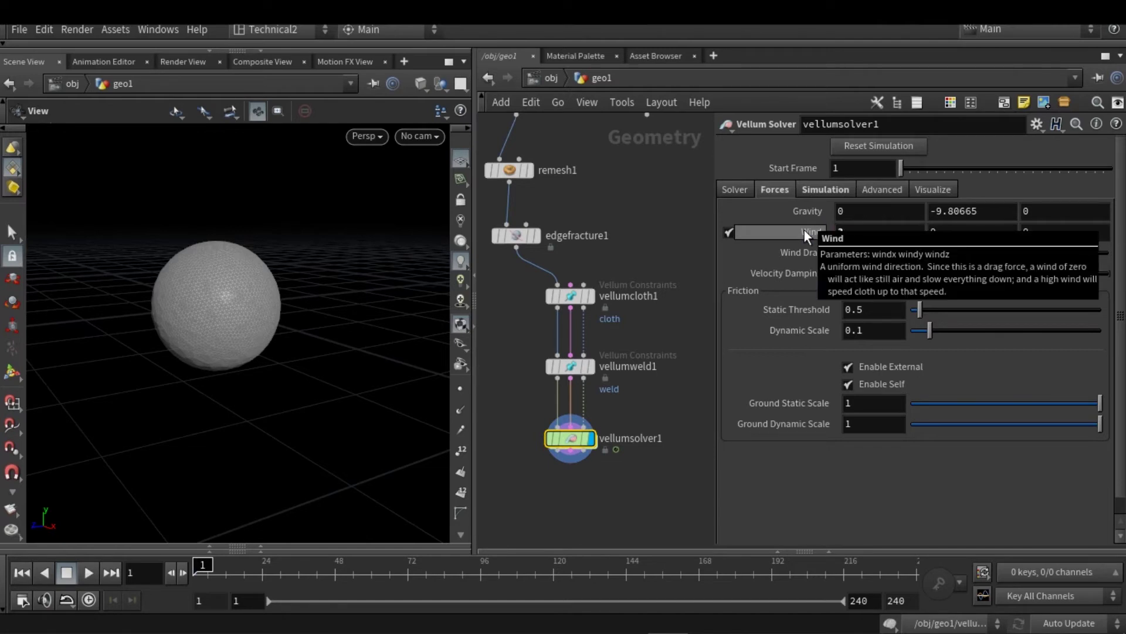
left_click(1006, 210)
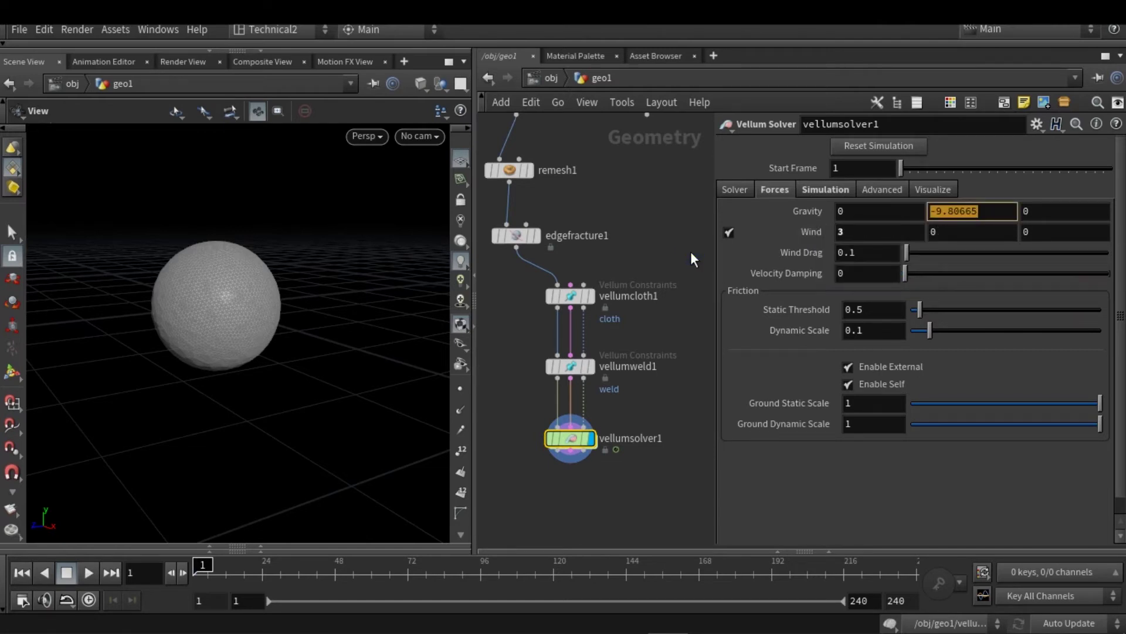
type("1")
key("Return")
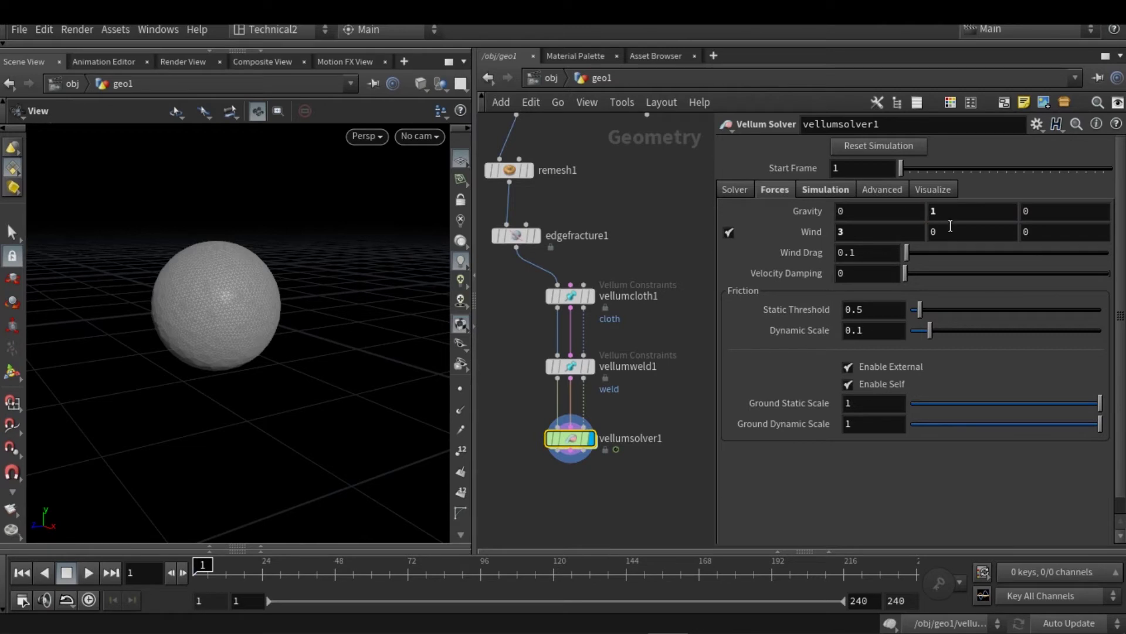
left_click_drag(947, 212, 901, 217)
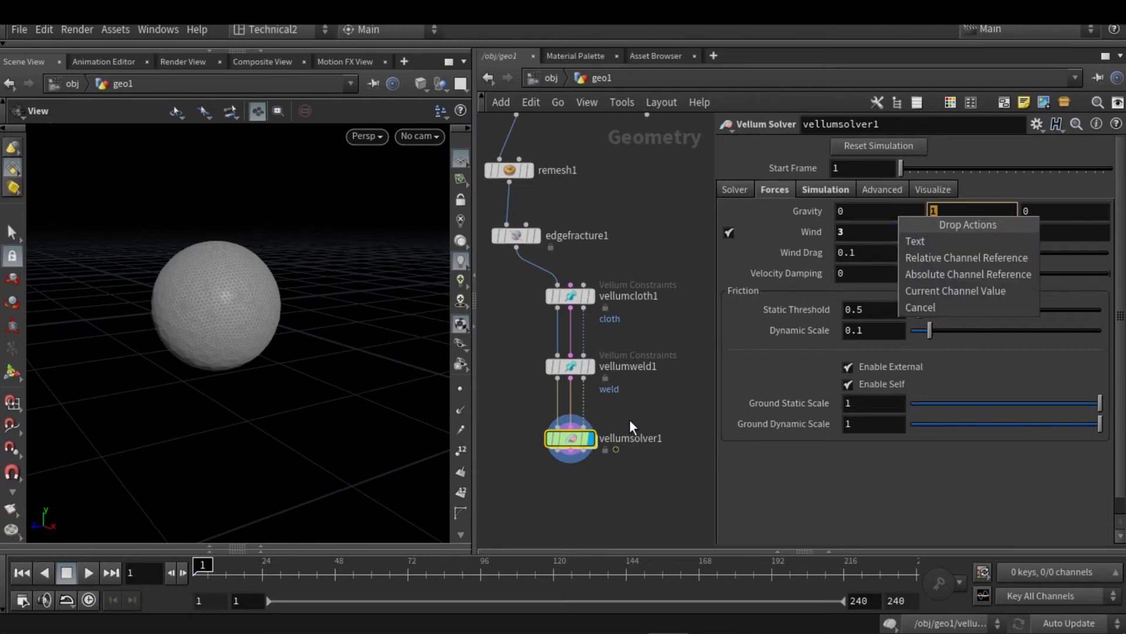
key("Escape")
left_click(86, 572)
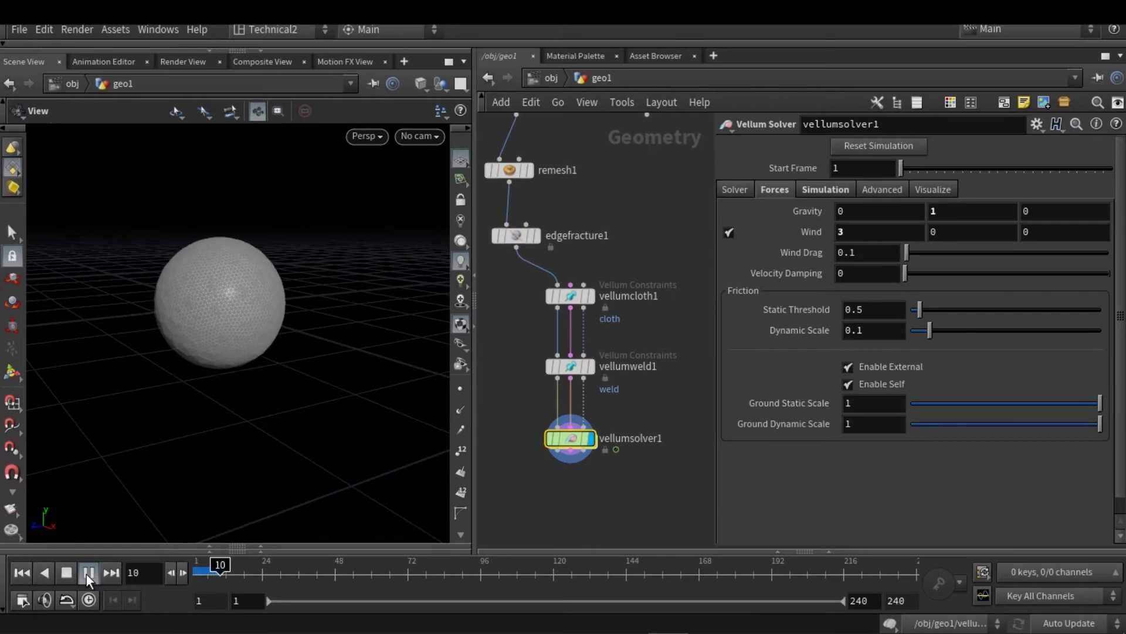
left_click_drag(201, 373, 297, 383)
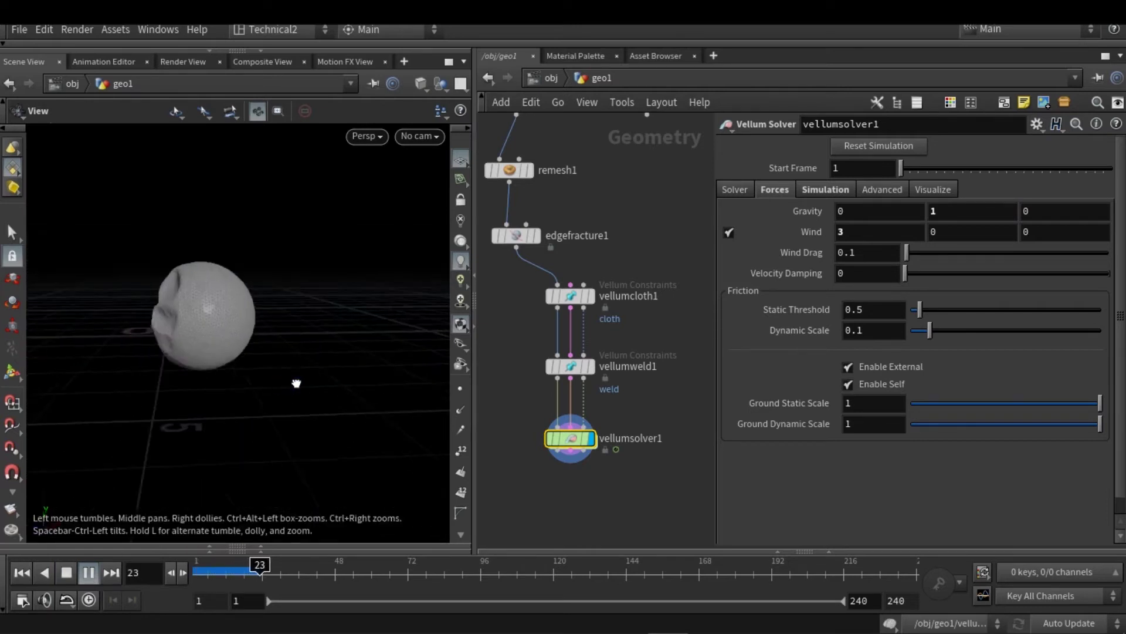
left_click_drag(192, 347, 264, 352)
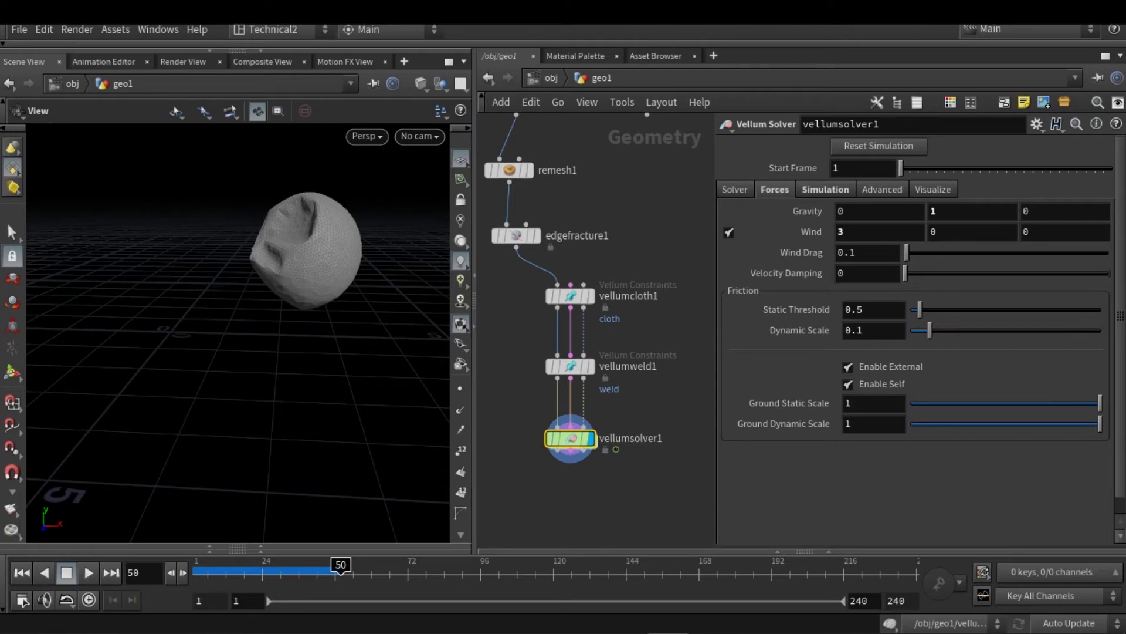
key("ctrl+Up")
left_click(88, 573)
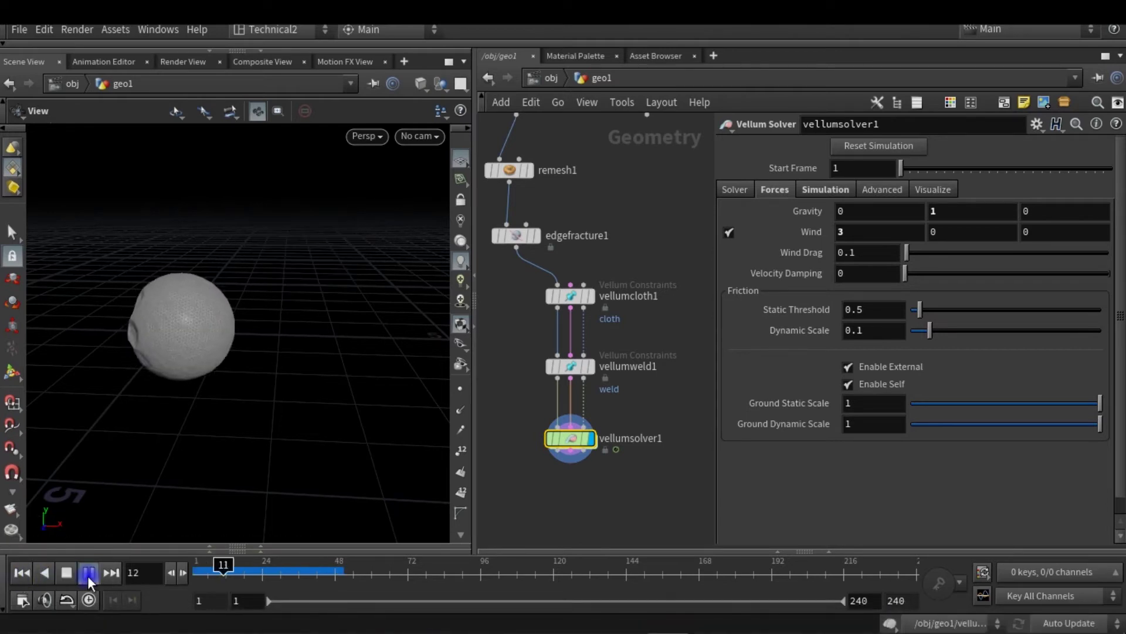
left_click(23, 572)
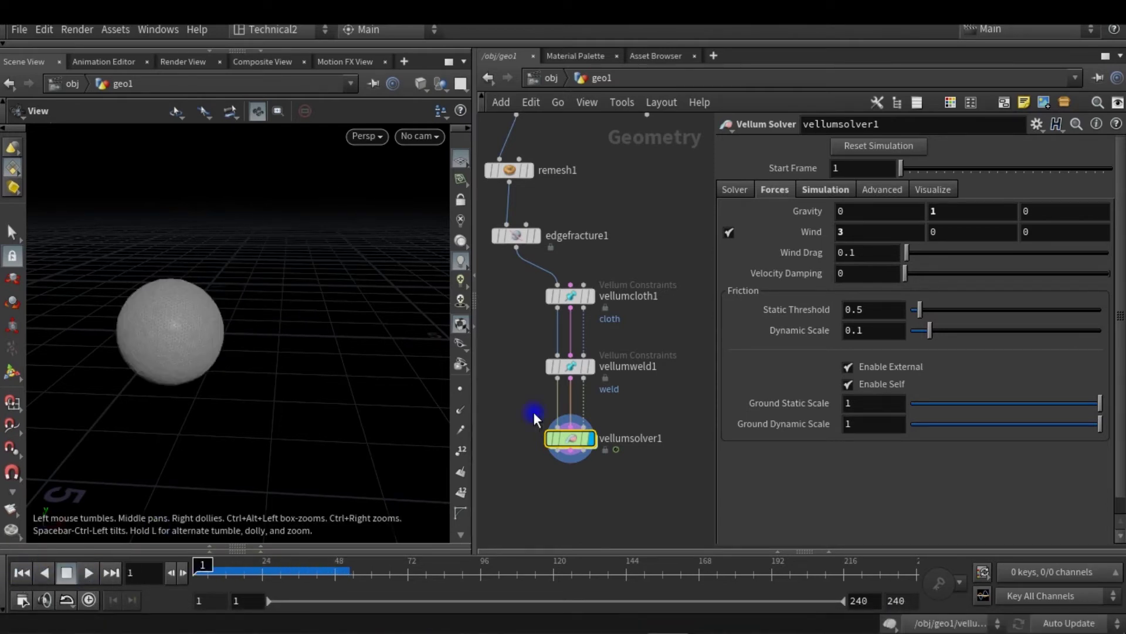
scroll(636, 323, "down", 3)
scroll(585, 347, "up", 6)
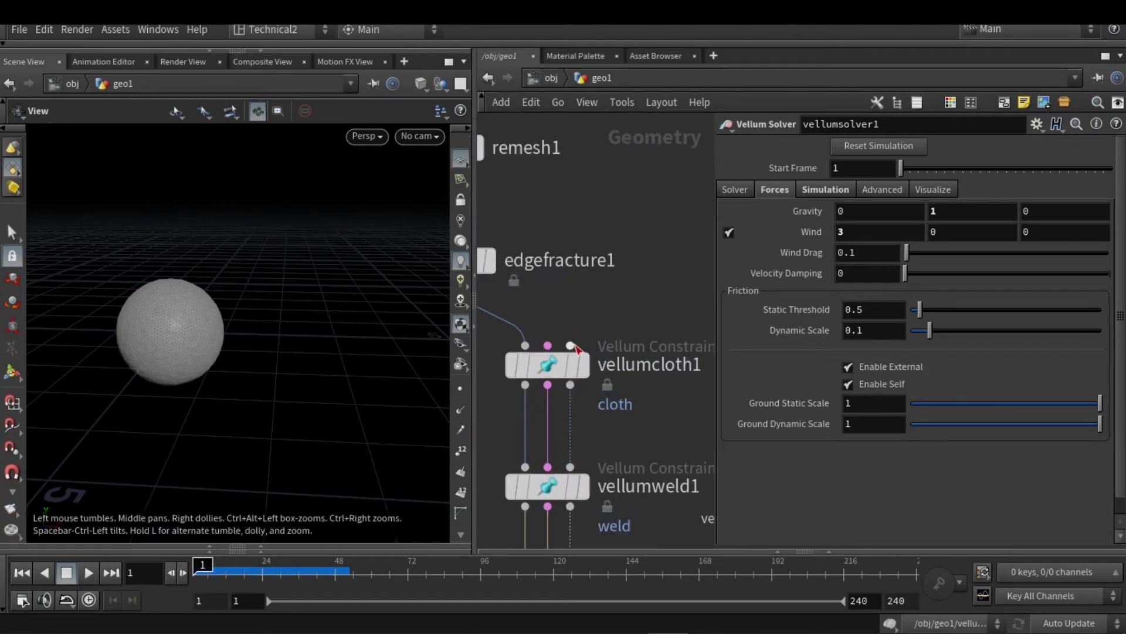
Cancel the unfinished collision wire and move sphere2 and subdivide2 lower in the network.
left_click(582, 320)
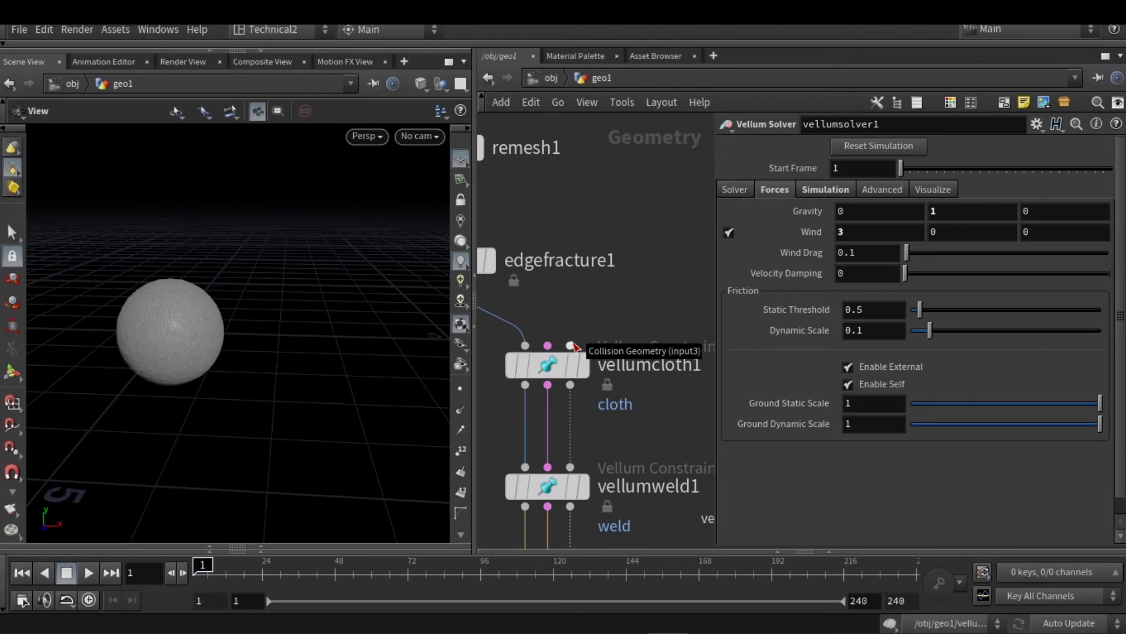
scroll(601, 319, "down", 5)
left_click_drag(607, 239, 630, 120)
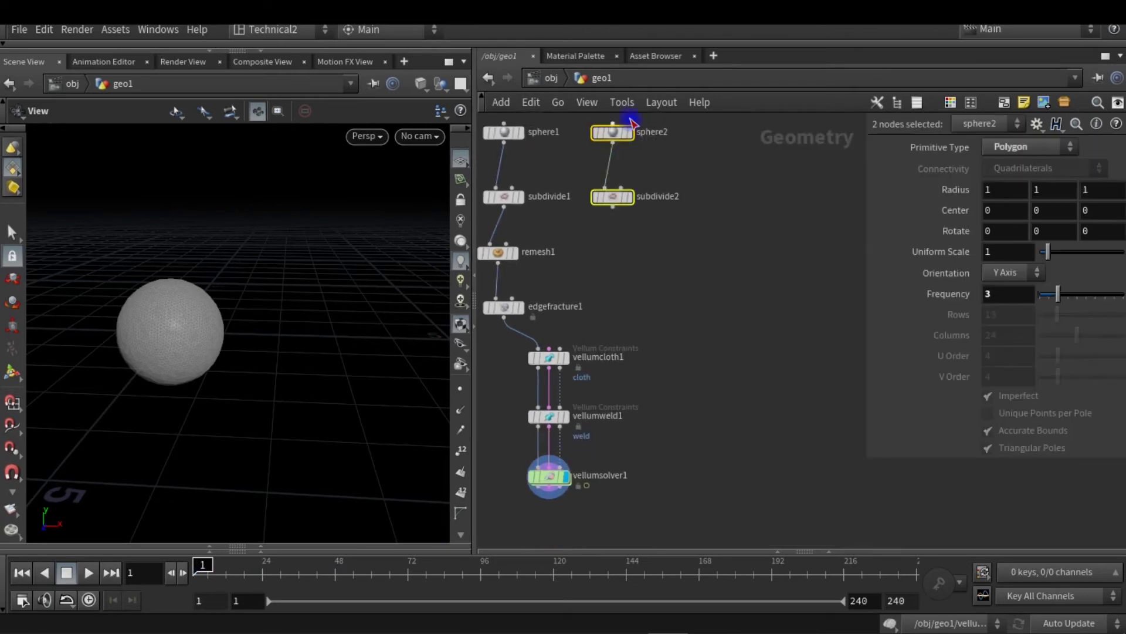
left_click_drag(617, 195, 624, 340)
left_click(630, 315)
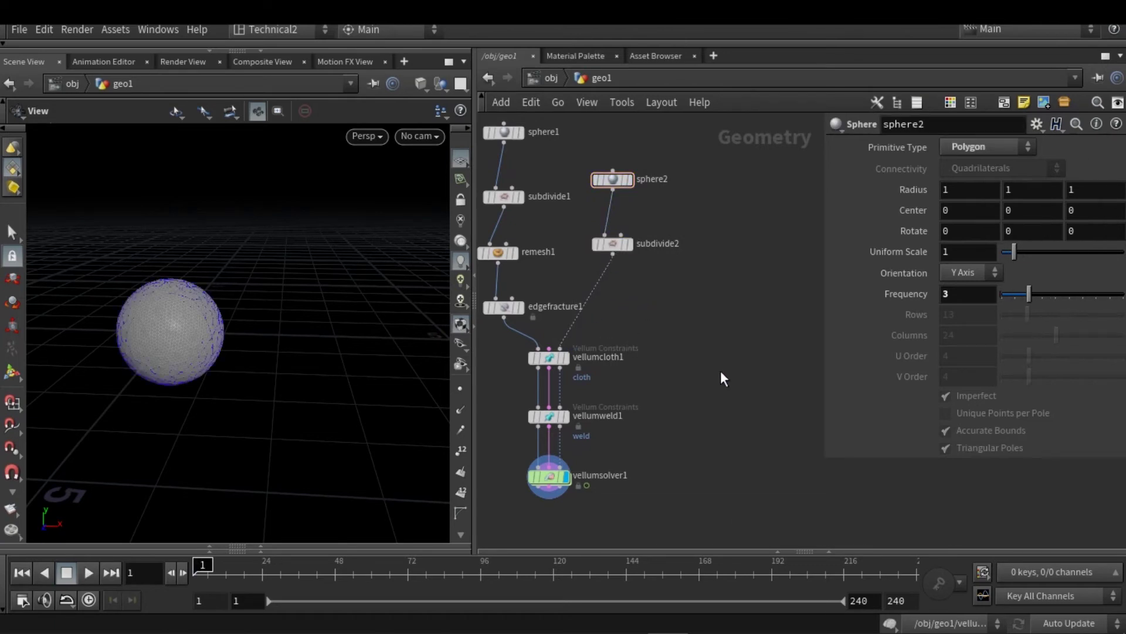
Play the cloth simulation against the subdivide2 collision sphere, then stop and rewind.
mouse_move(203, 331)
left_mouse_down()
mouse_move(171, 322)
mouse_move(218, 352)
left_mouse_up()
left_click(87, 573)
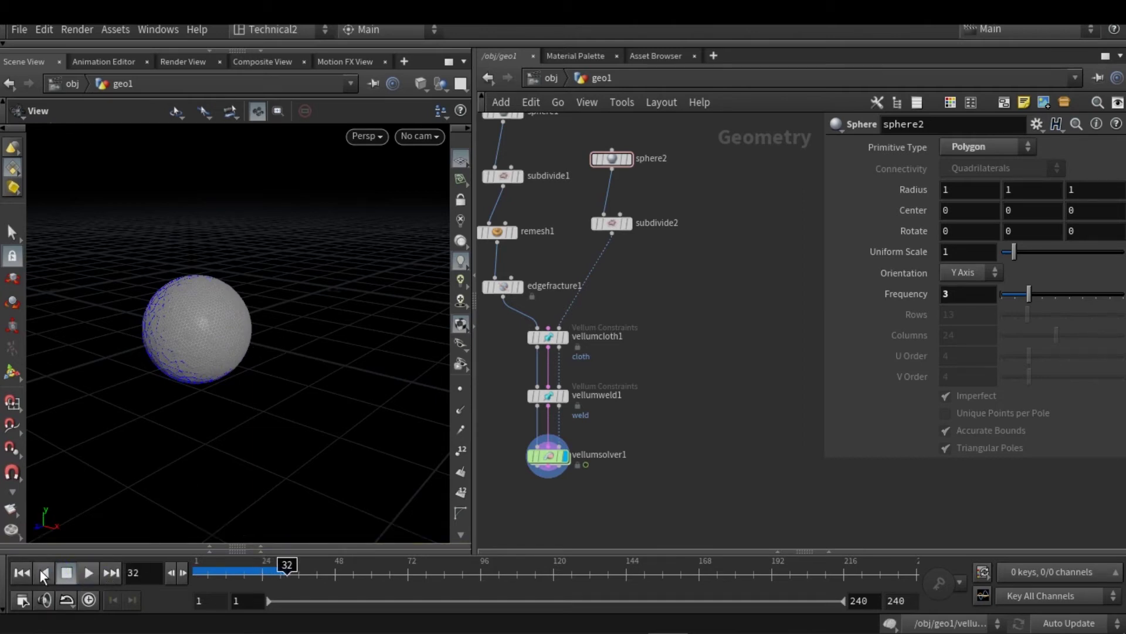
left_click(66, 572)
Enable Breaking on vellumweld1 with a Stretch Stress threshold of 0.01.
scroll(660, 480, "up", 2)
scroll(645, 442, "up", 2)
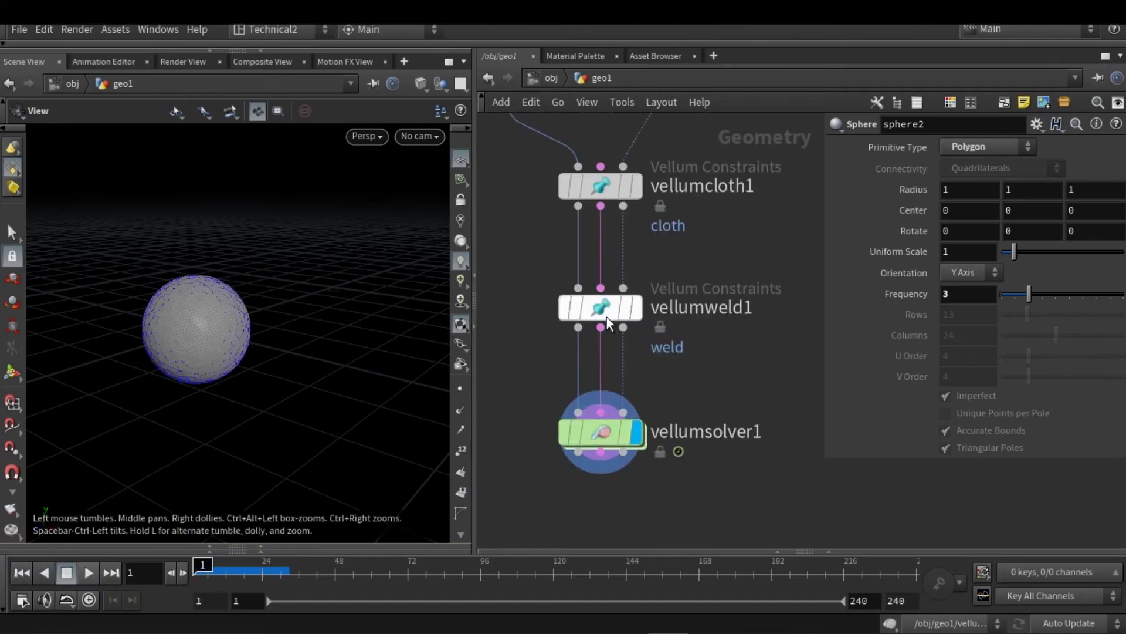
left_click(605, 308)
scroll(766, 439, "down", 2)
scroll(763, 434, "down", 2)
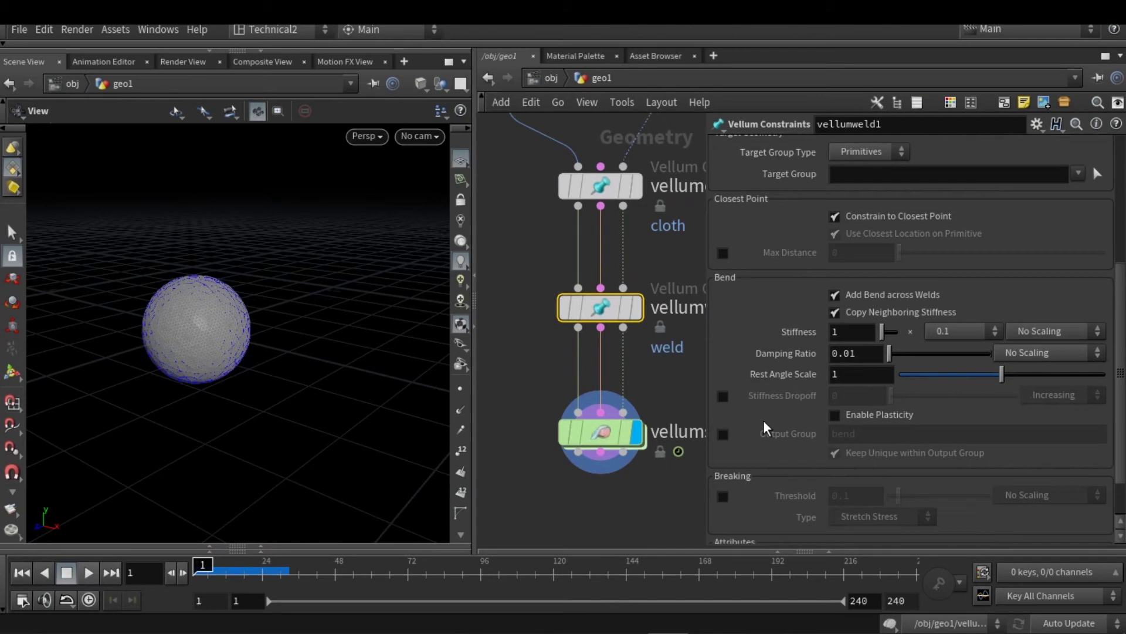
scroll(762, 420, "down", 1)
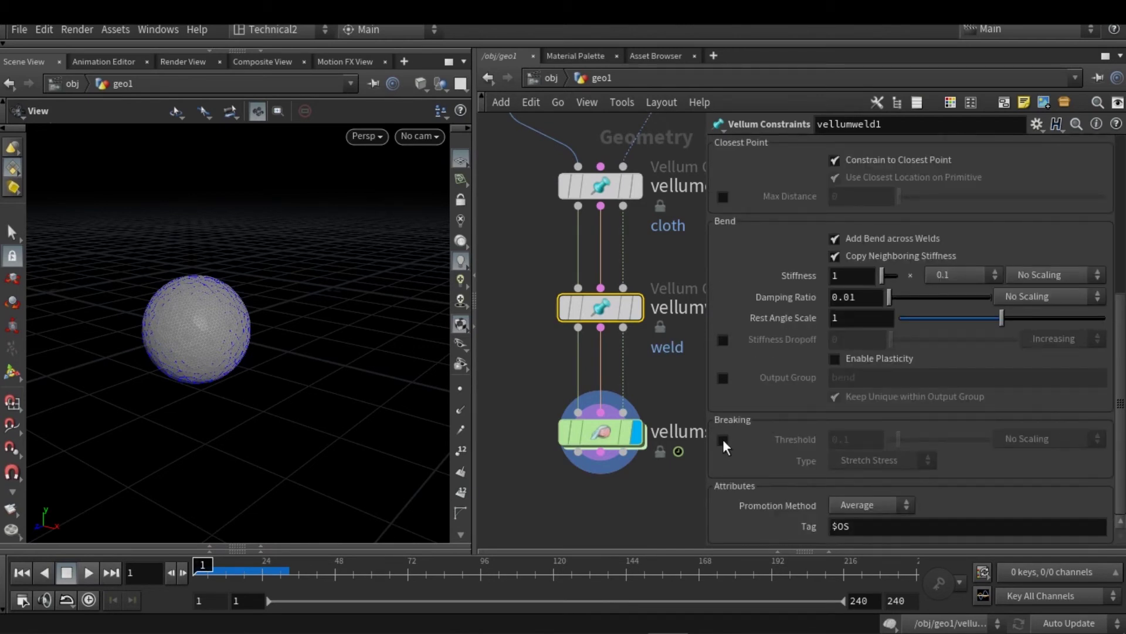
left_click(723, 440)
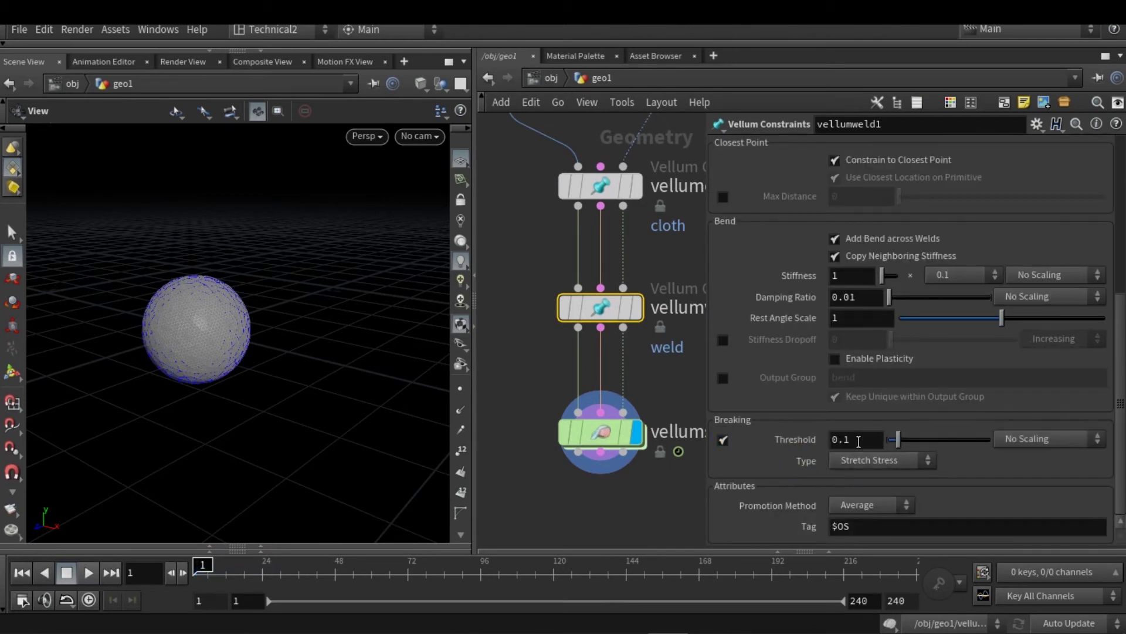
double_click(858, 441)
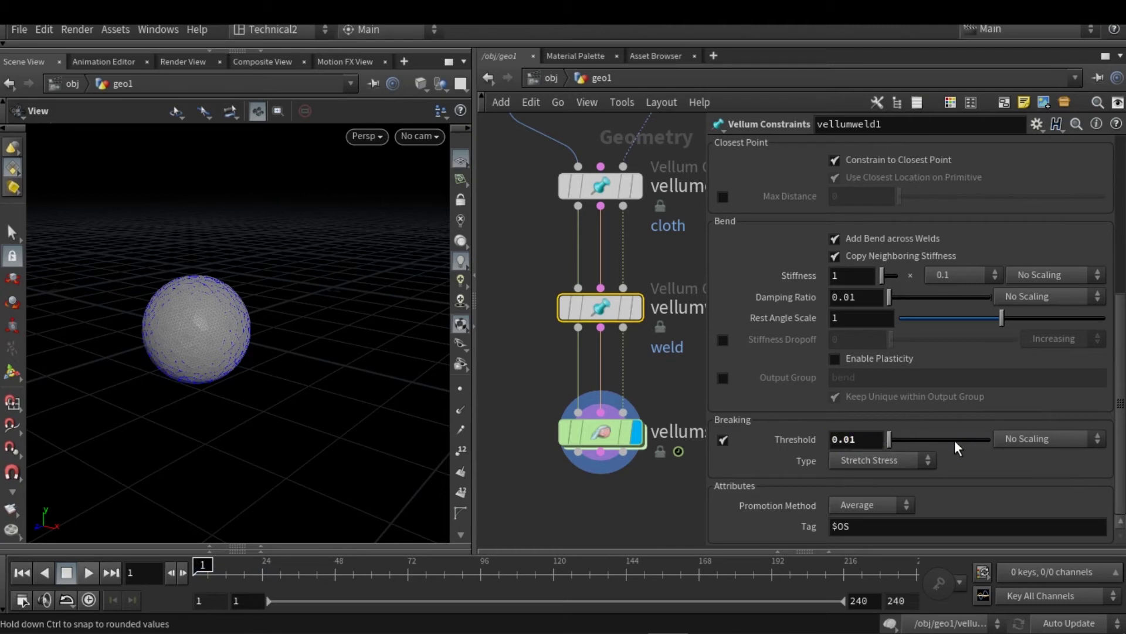
type("0.01")
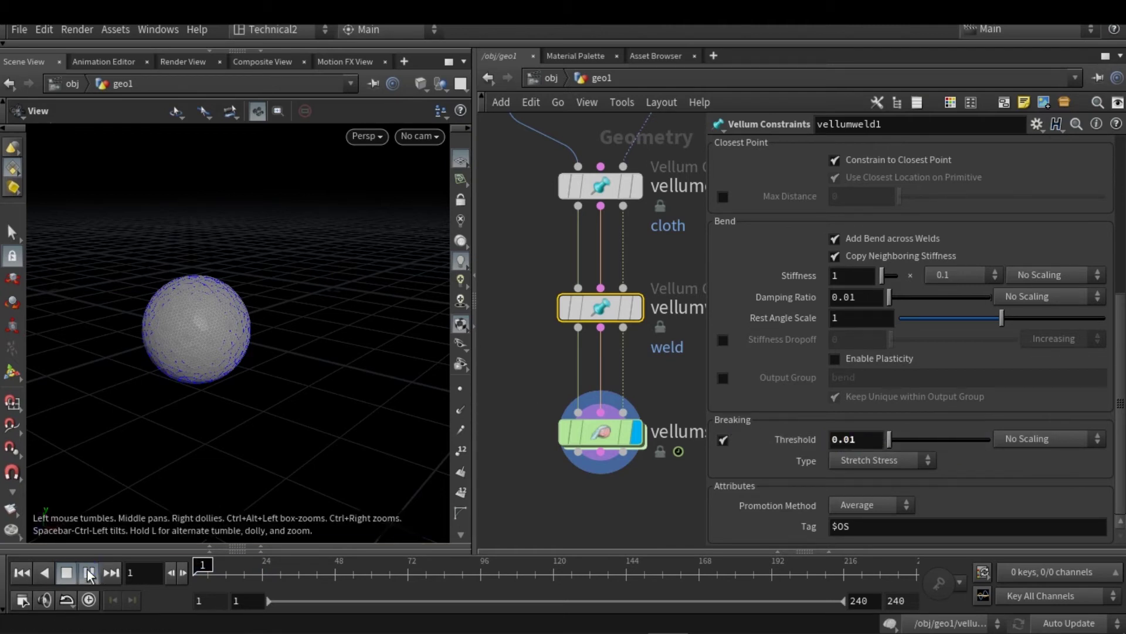
Play the simulation to frame 37 and orbit around the tearing cloth.
left_click(88, 573)
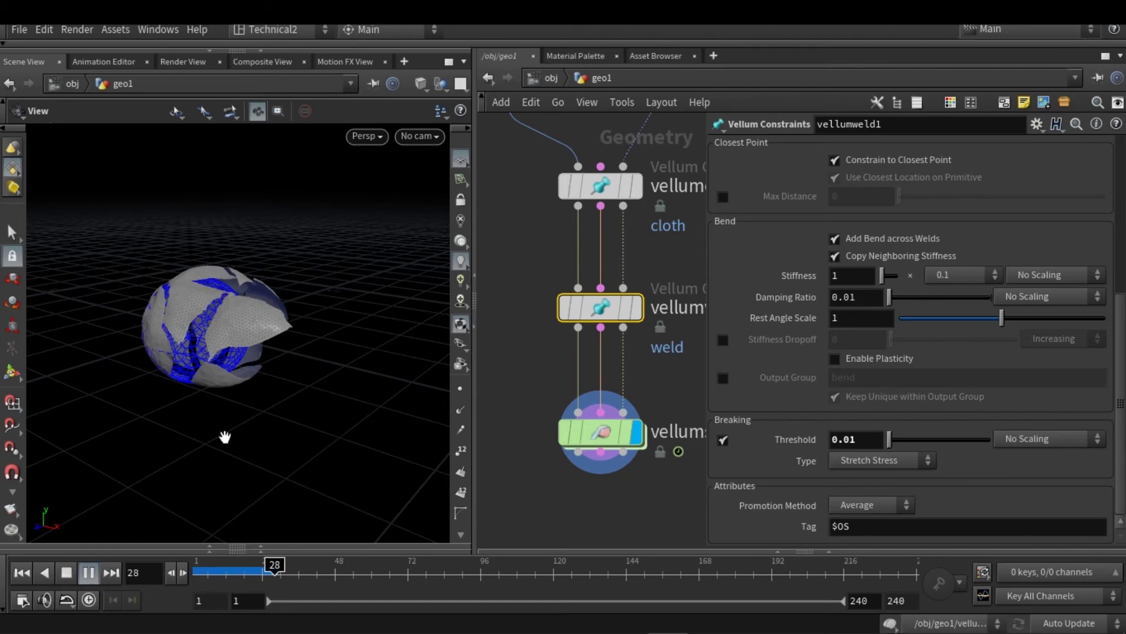
left_click(89, 573)
left_click_drag(268, 493, 240, 444)
scroll(613, 492, "down", 5)
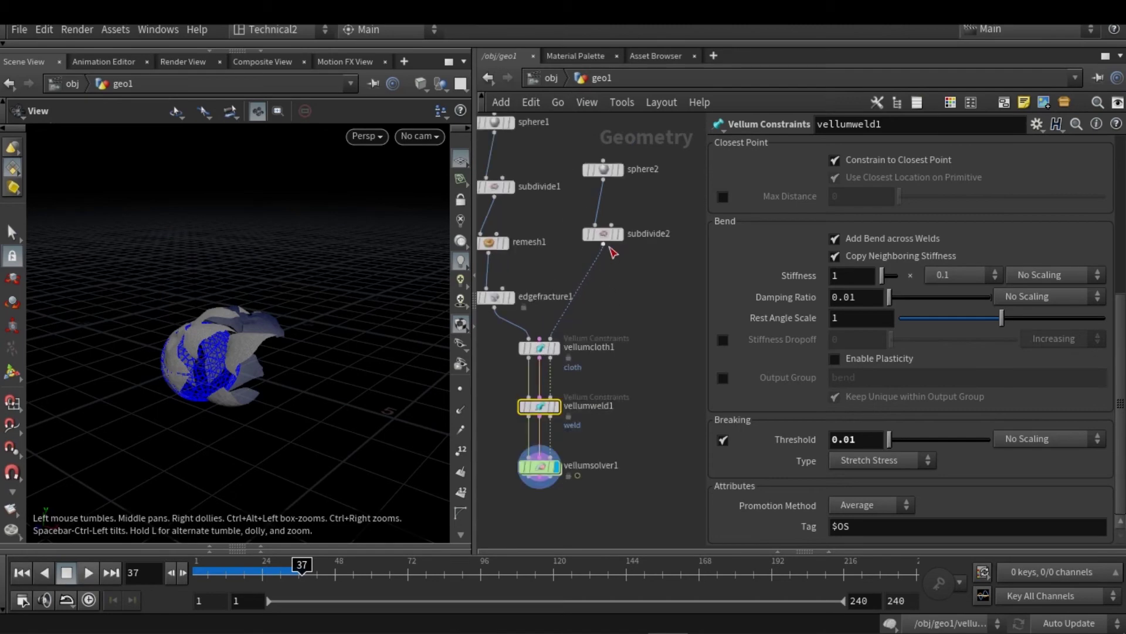
Add a Color node below subdivide2, display it, and make the inner sphere orange.
key("Tab")
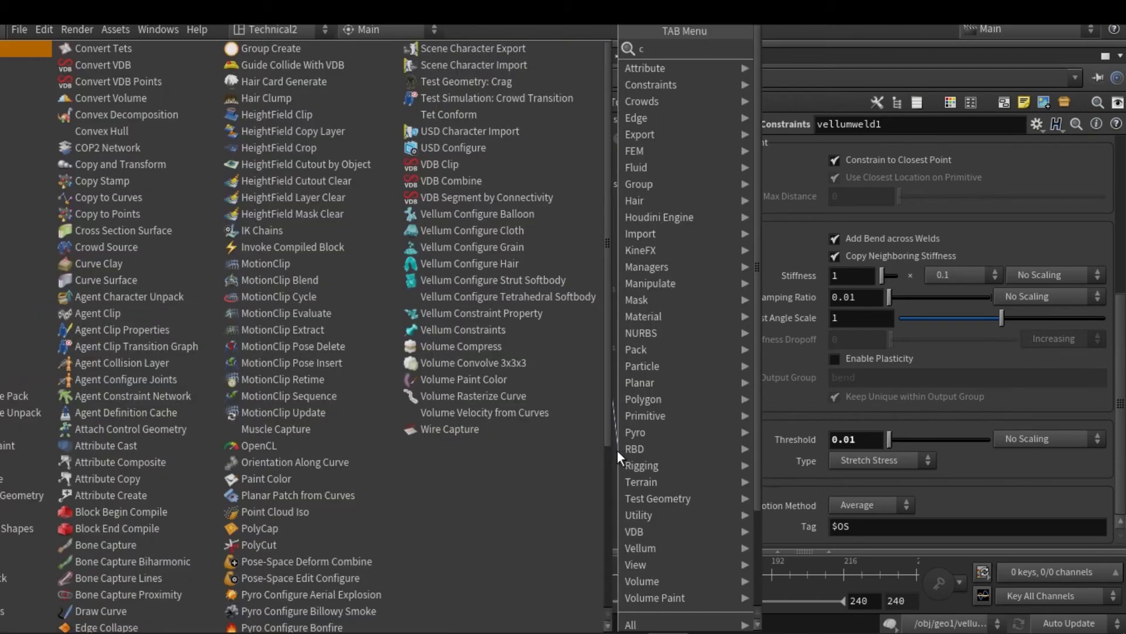
type("colou")
key("Return")
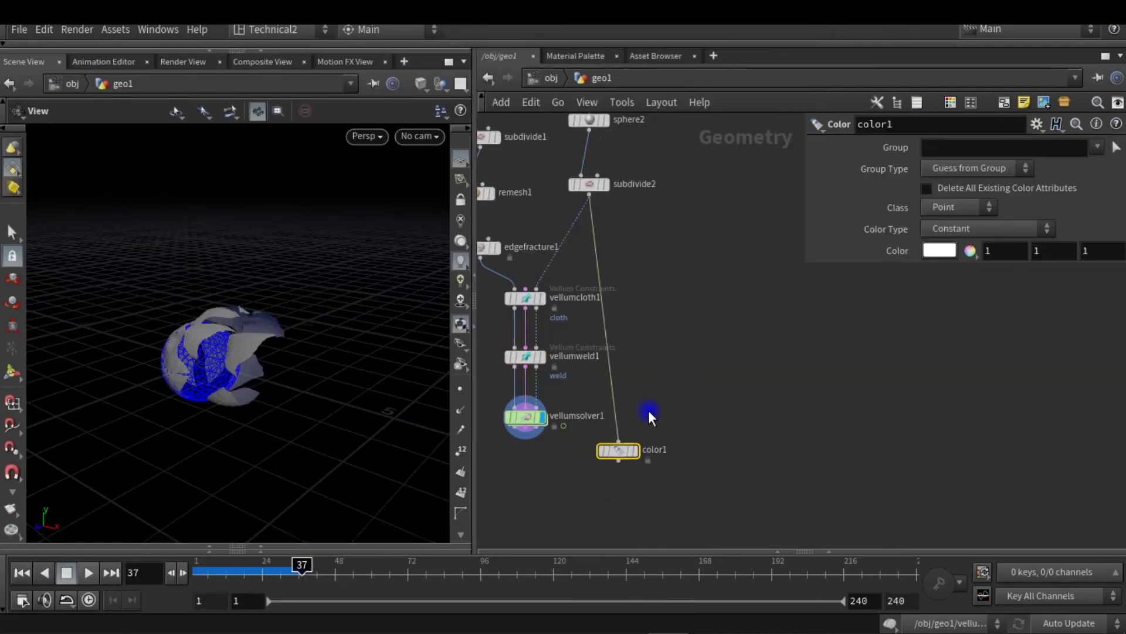
left_click(634, 451)
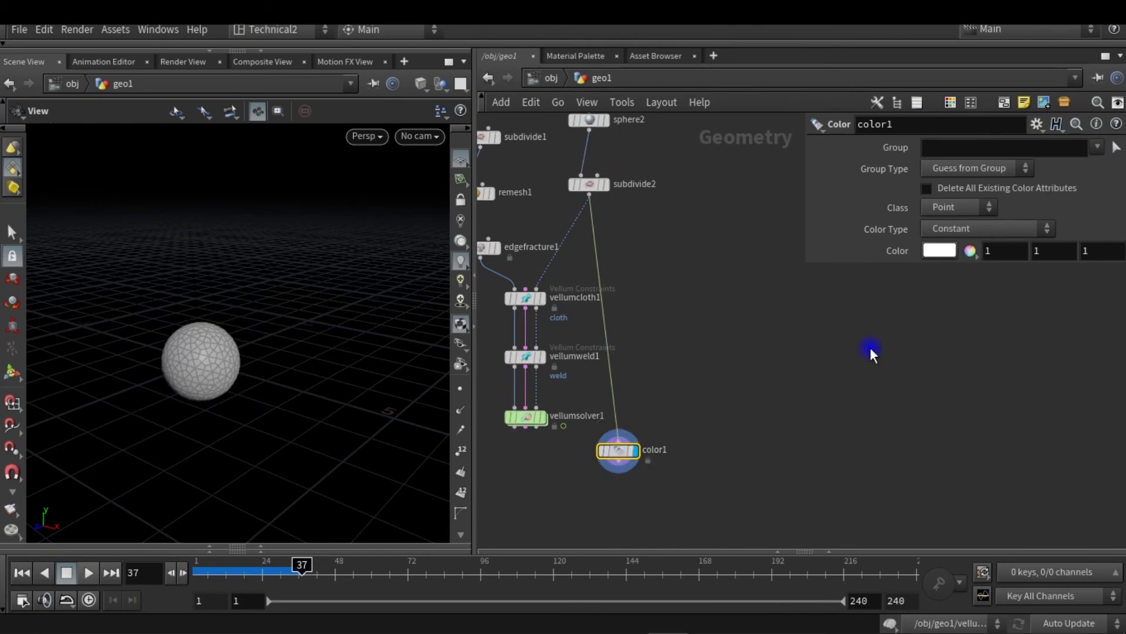
left_click(939, 251)
left_click(915, 221)
left_click(918, 194)
left_click(880, 173)
left_click(841, 169)
left_click(842, 140)
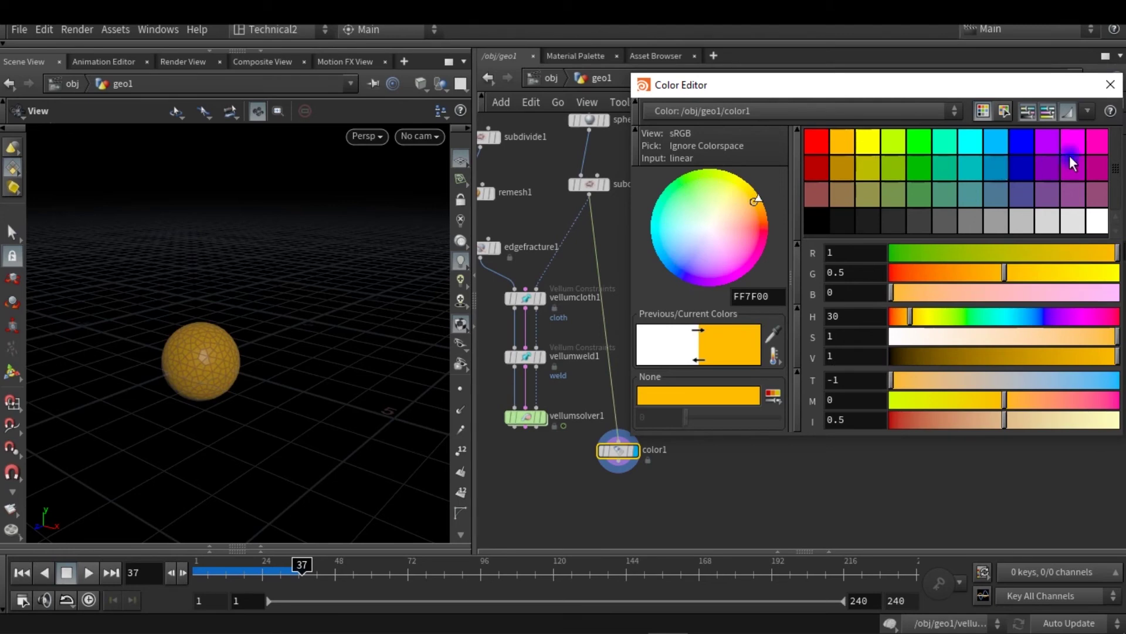
left_click(1112, 93)
Add a Merge node below color1, wire vellumsolver1 into it, and display the merge.
middle_click_drag(660, 491, 690, 392)
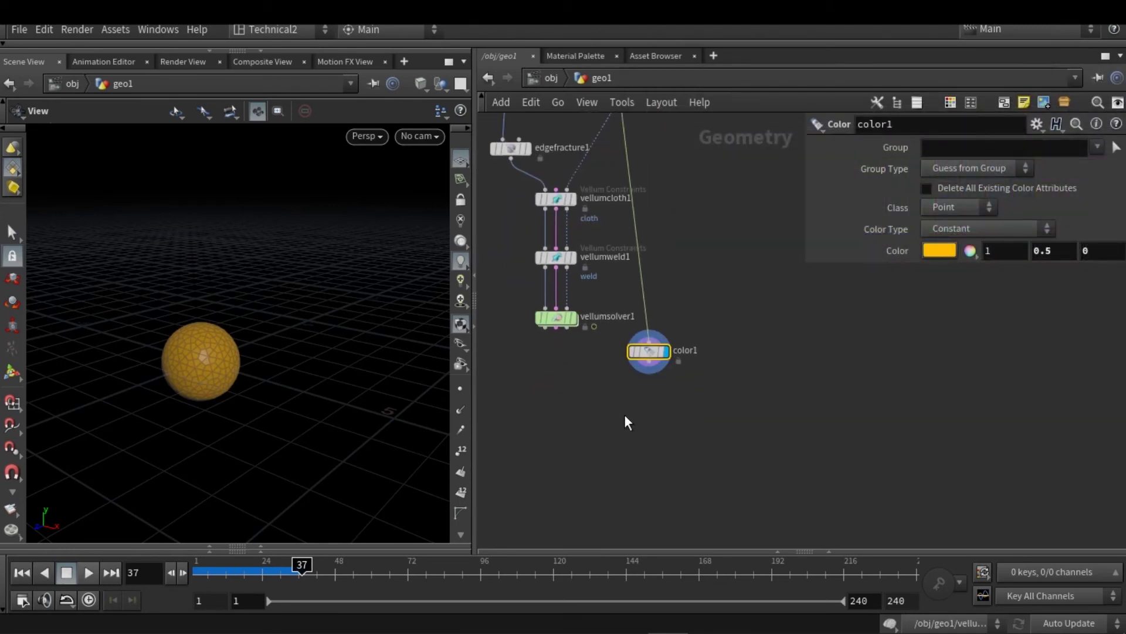
key("Tab")
type("merge")
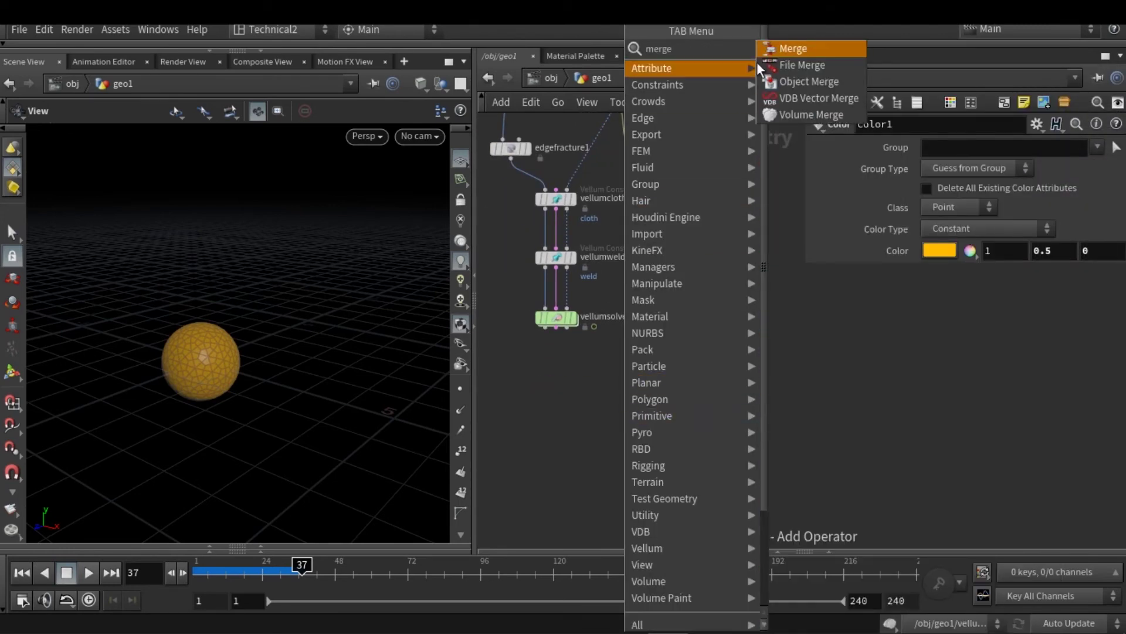
key("Return")
left_click(616, 435)
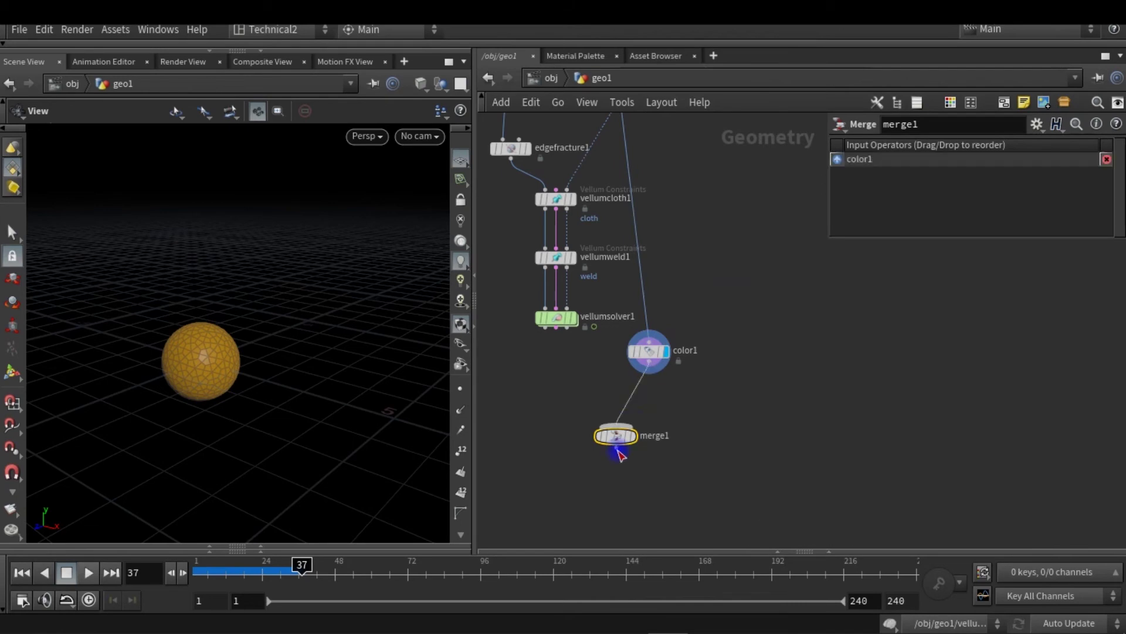
left_click_drag(547, 327, 616, 428)
left_click(633, 437)
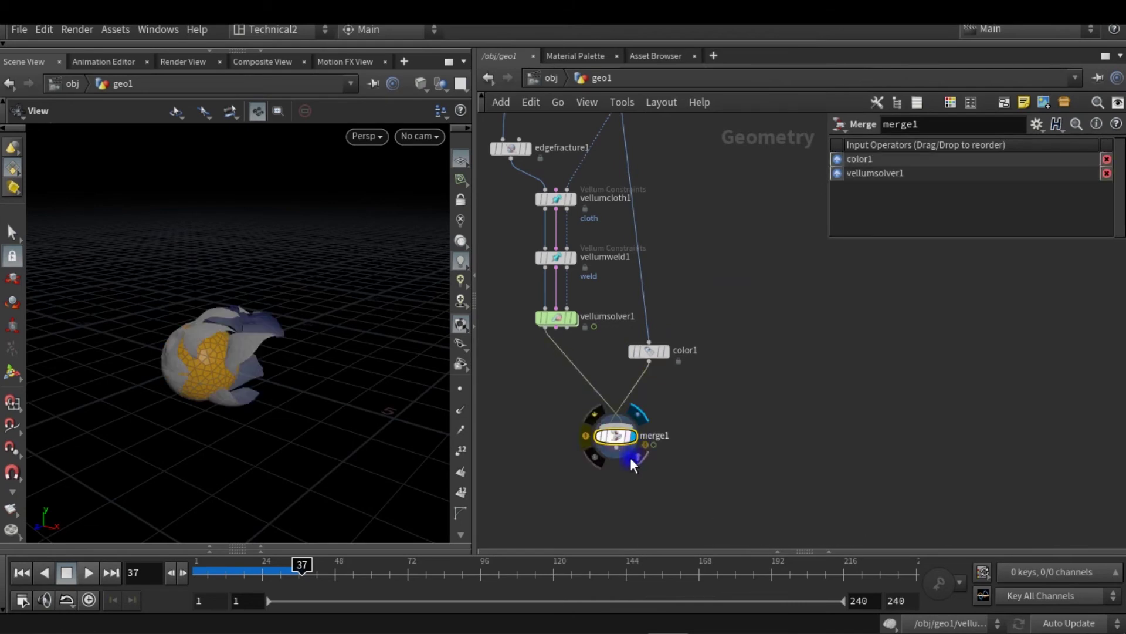
Replay the simulation and scrub to frame 32 to see the tear reveal the inner sphere.
mouse_move(257, 431)
left_mouse_down()
mouse_move(191, 385)
mouse_move(231, 403)
mouse_move(112, 534)
left_mouse_up()
left_click(22, 574)
left_click(96, 566)
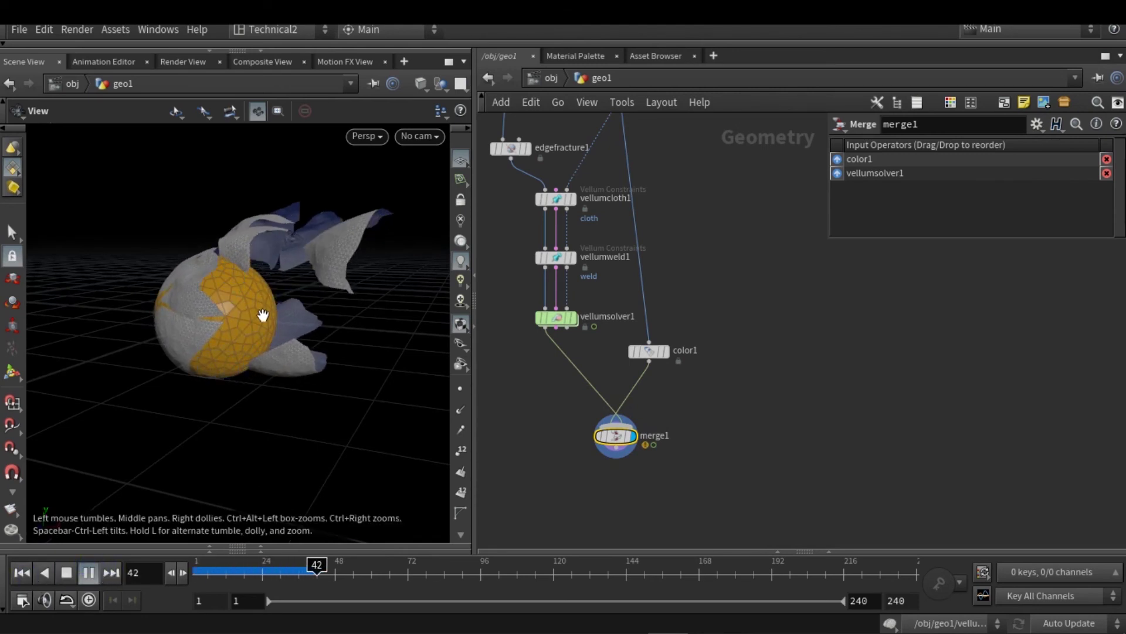
left_click(90, 569)
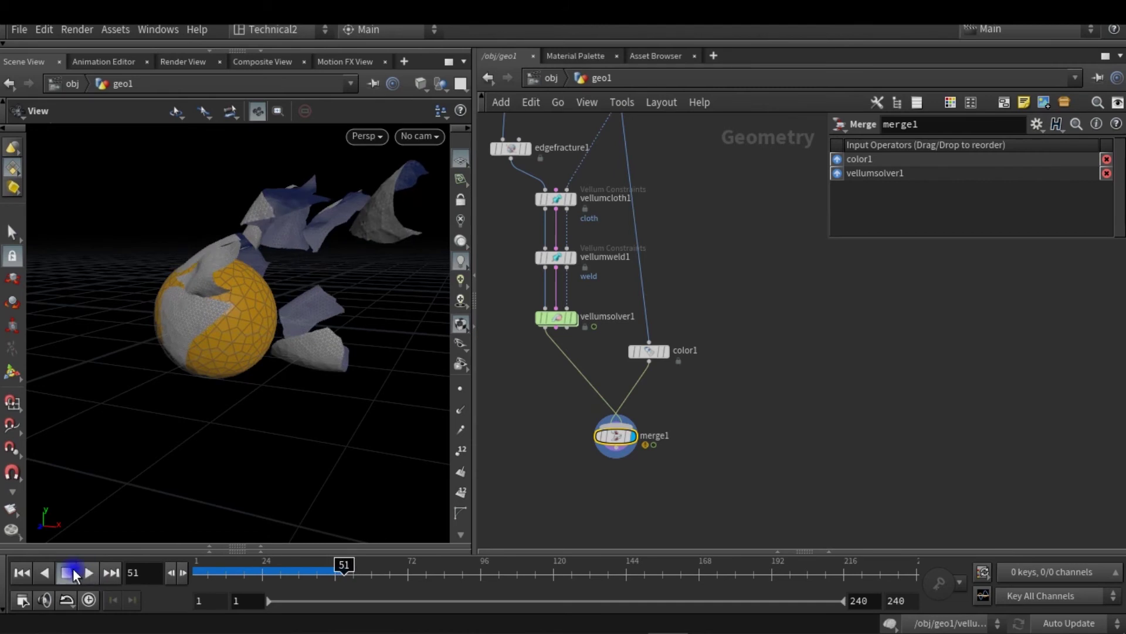
left_click(18, 572)
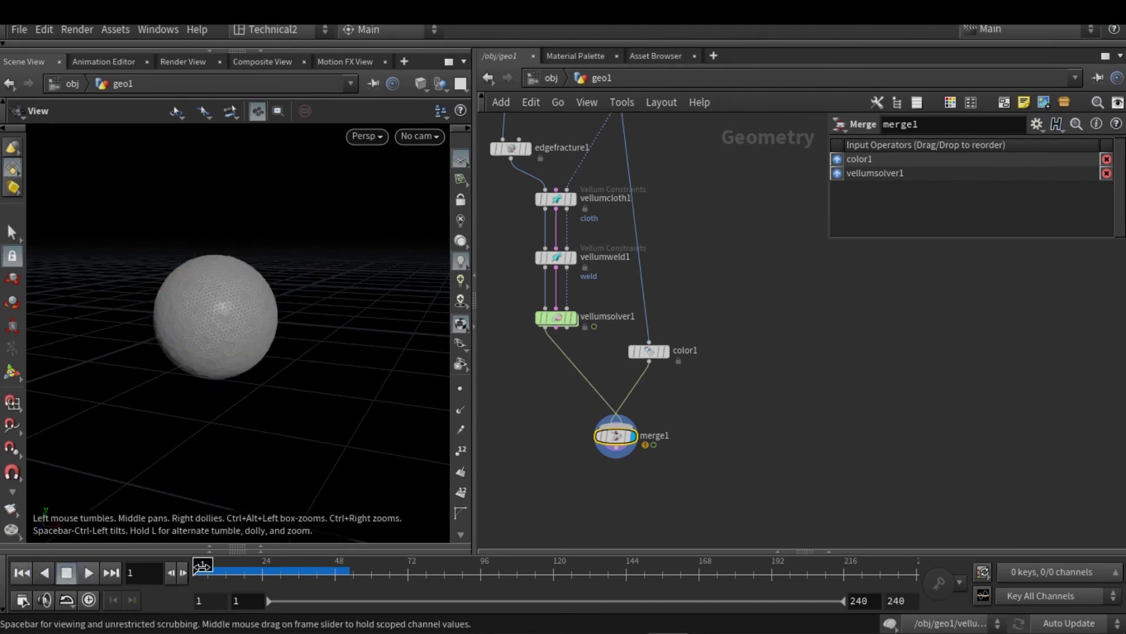
left_click_drag(202, 568, 296, 562)
mouse_move(327, 382)
left_mouse_down()
mouse_move(273, 386)
mouse_move(304, 402)
left_mouse_up()
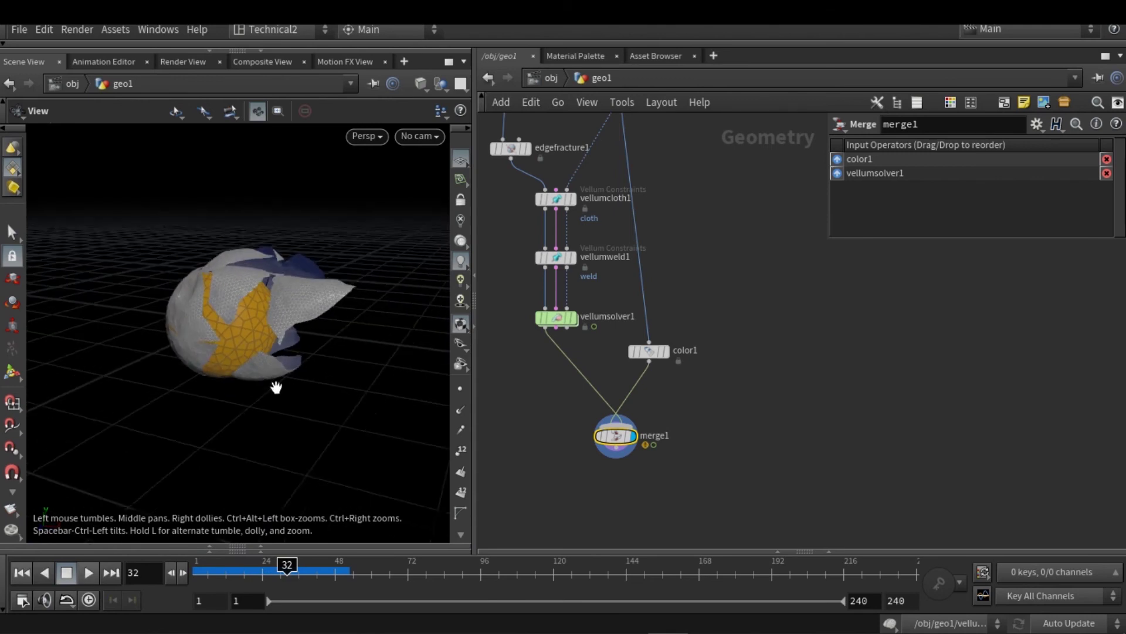
Add a Vellum Post-Process node below vellumsolver1 and display it.
key("h")
scroll(611, 351, "up", 2)
scroll(593, 386, "down", 2)
middle_click_drag(594, 386, 576, 335)
scroll(601, 293, "up", 2)
left_click(589, 272)
key("Tab")
type("vel")
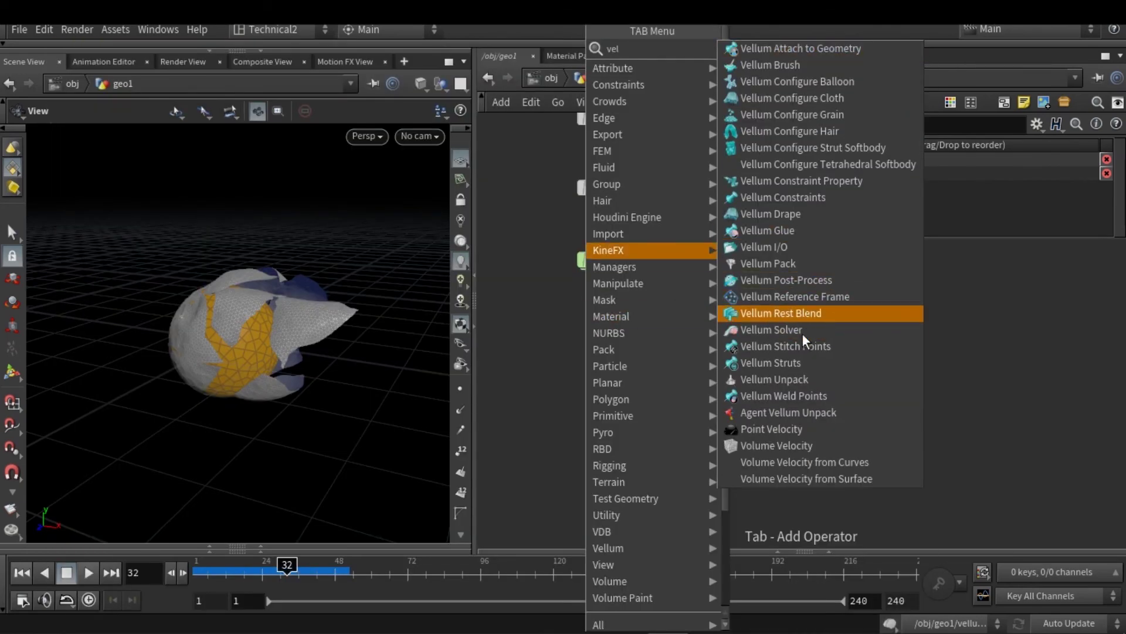
left_click(786, 280)
left_click(601, 316)
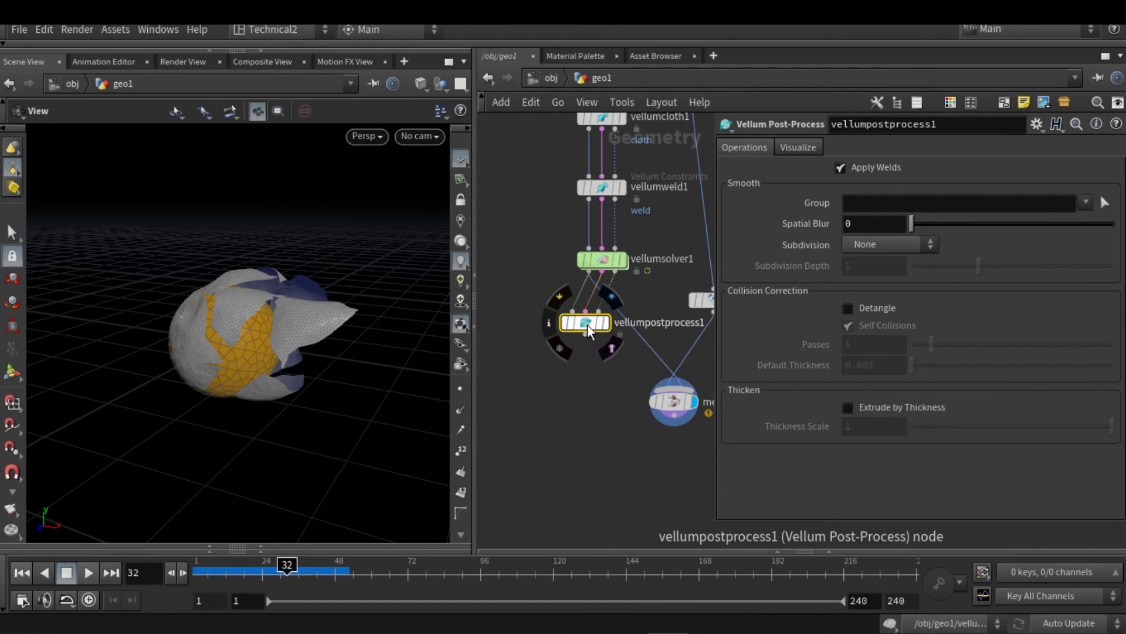
left_click_drag(584, 322, 578, 338)
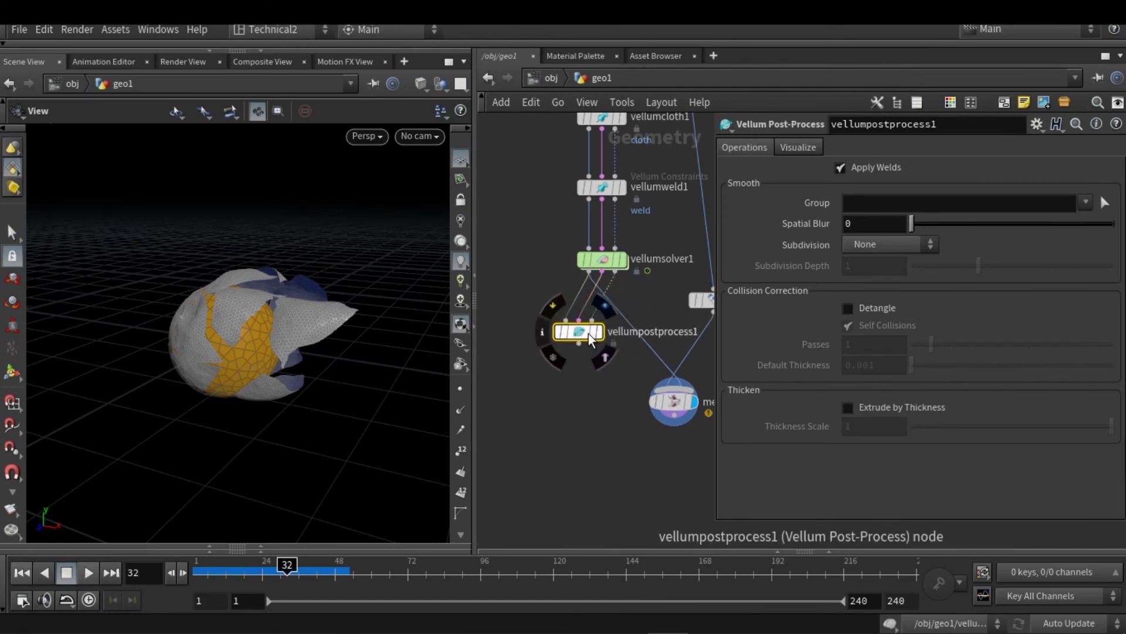
left_click(599, 332)
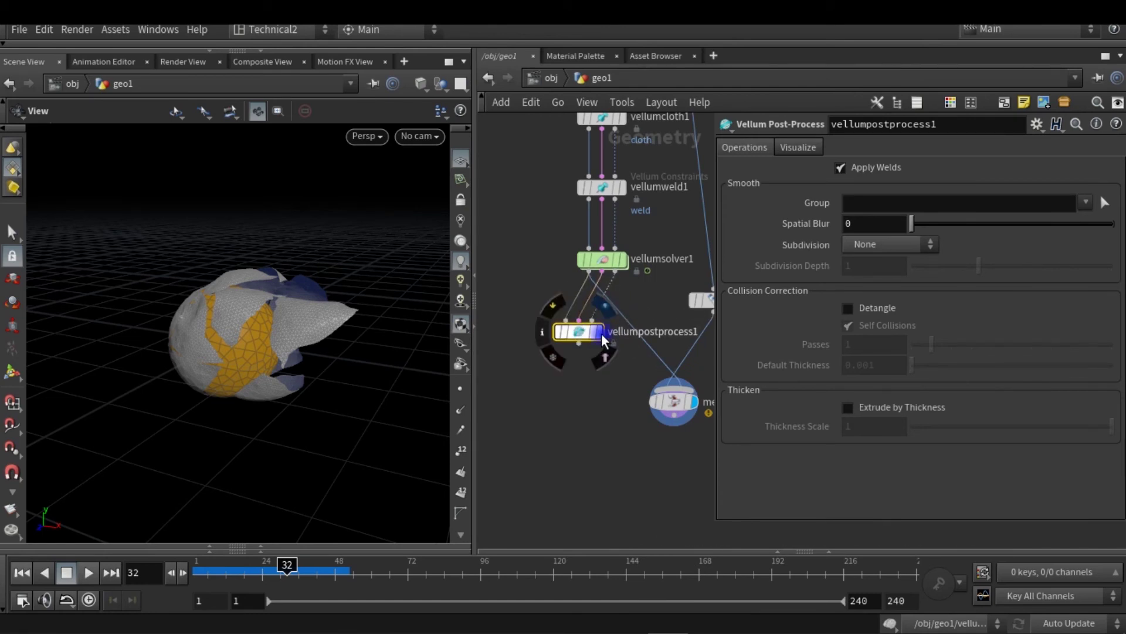
Unbypass the post-process node and set its subdivision to Catmull-Clark.
left_click(26, 564)
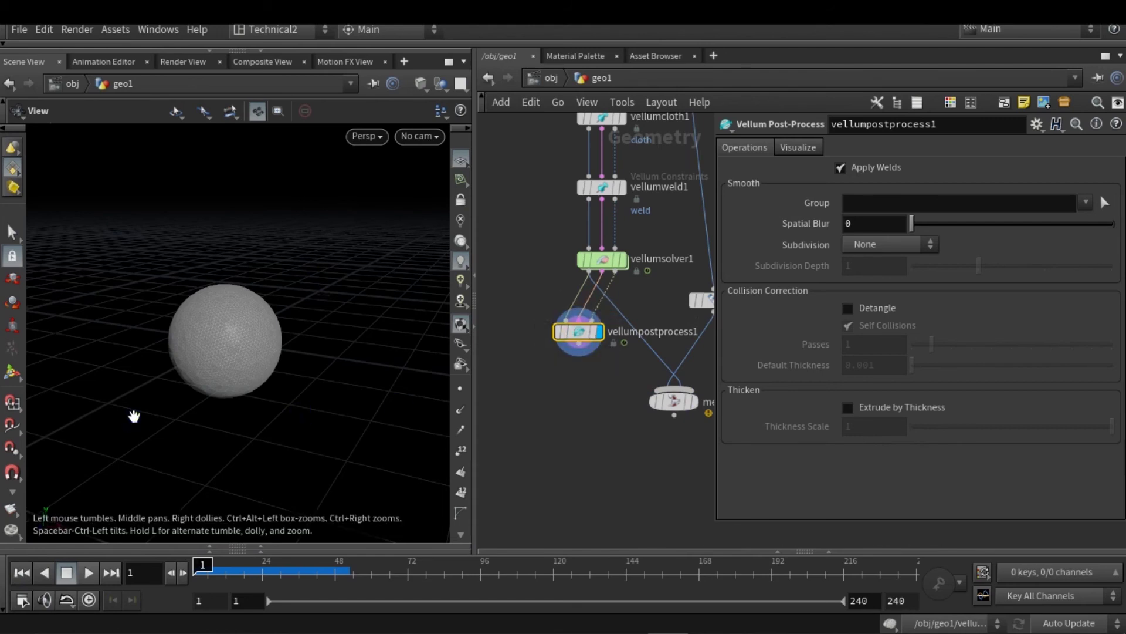
left_click(559, 331)
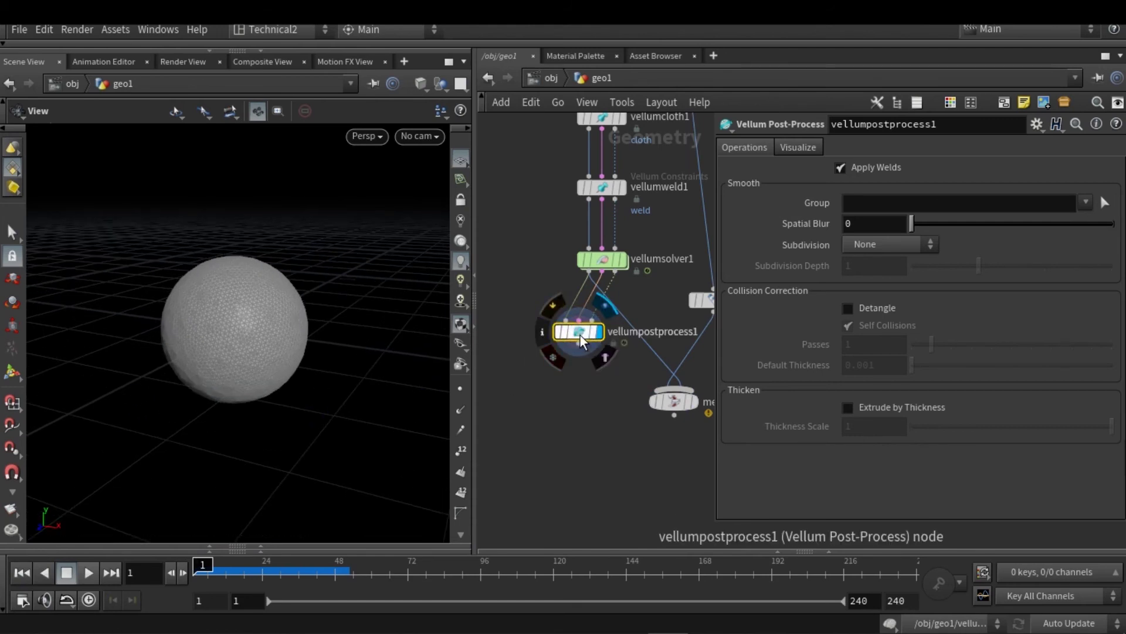
left_click(878, 284)
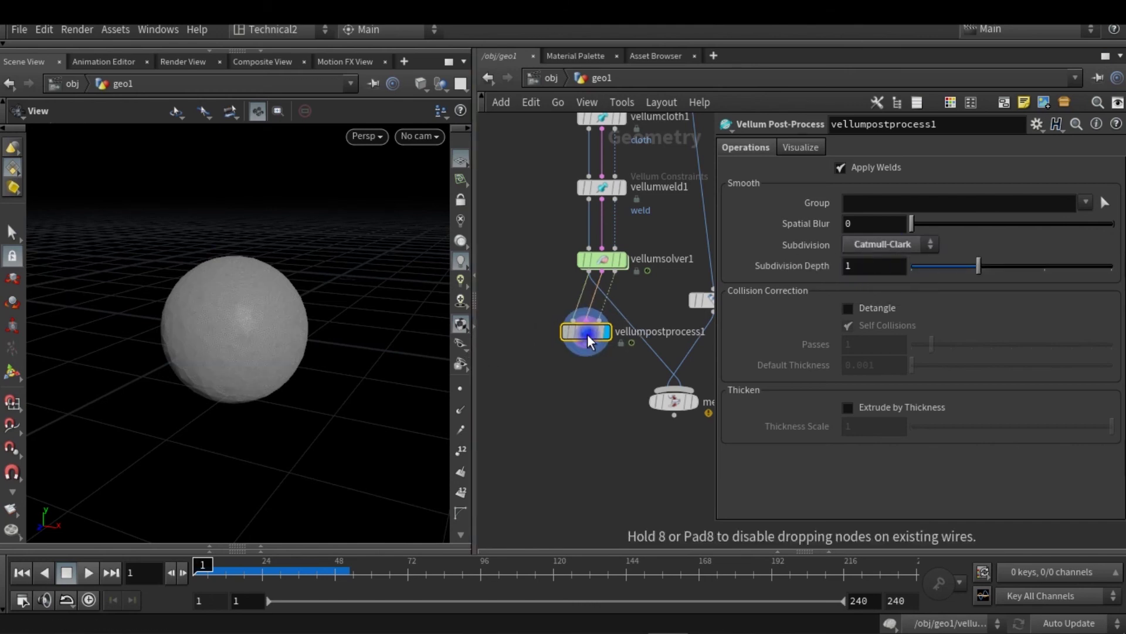
left_click(567, 339)
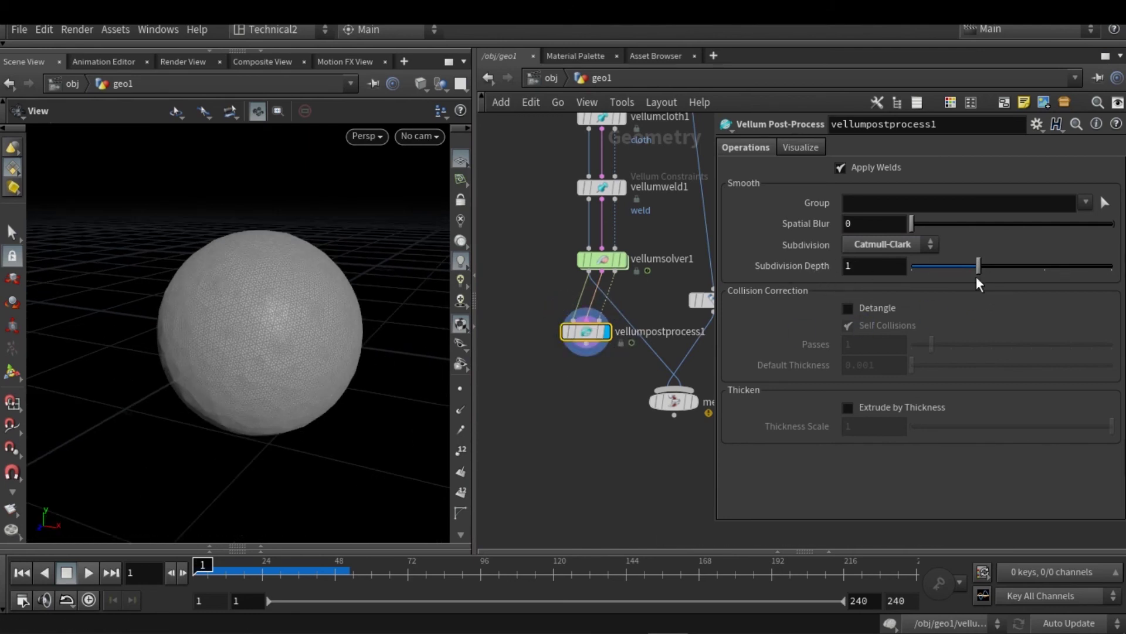
Set subdivision depth to 1 and wire vellumpostprocess1 into merge1 instead of the solver.
left_click_drag(1041, 268, 962, 271)
scroll(584, 420, "down", 1)
left_click_drag(604, 369, 595, 418)
left_click_drag(534, 326, 581, 415)
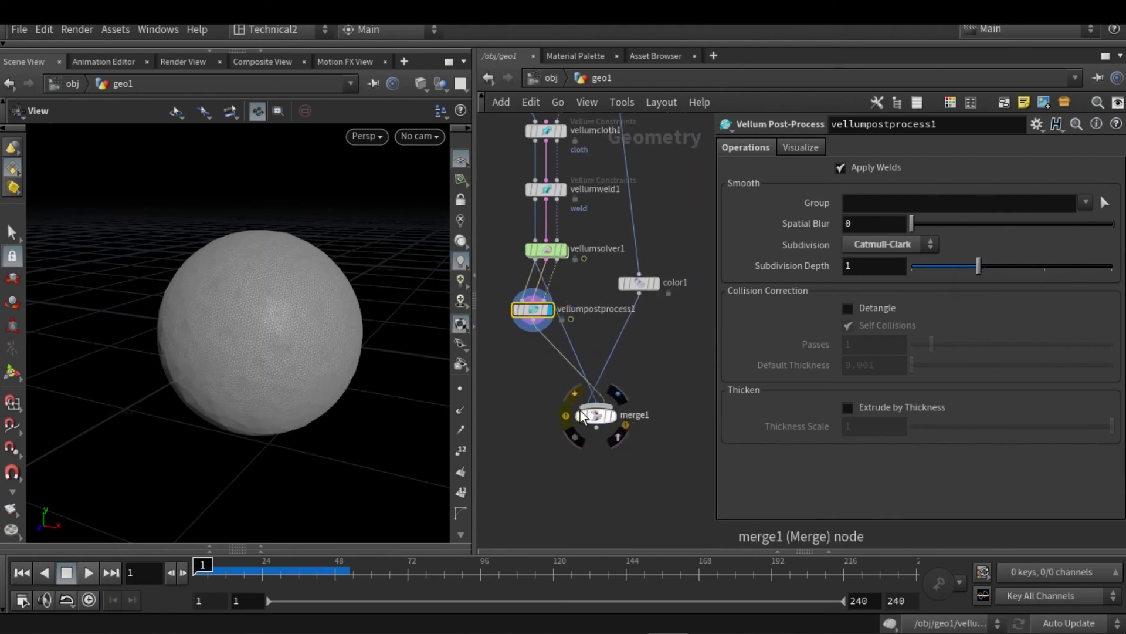
key("y")
left_click_drag(586, 327, 569, 386)
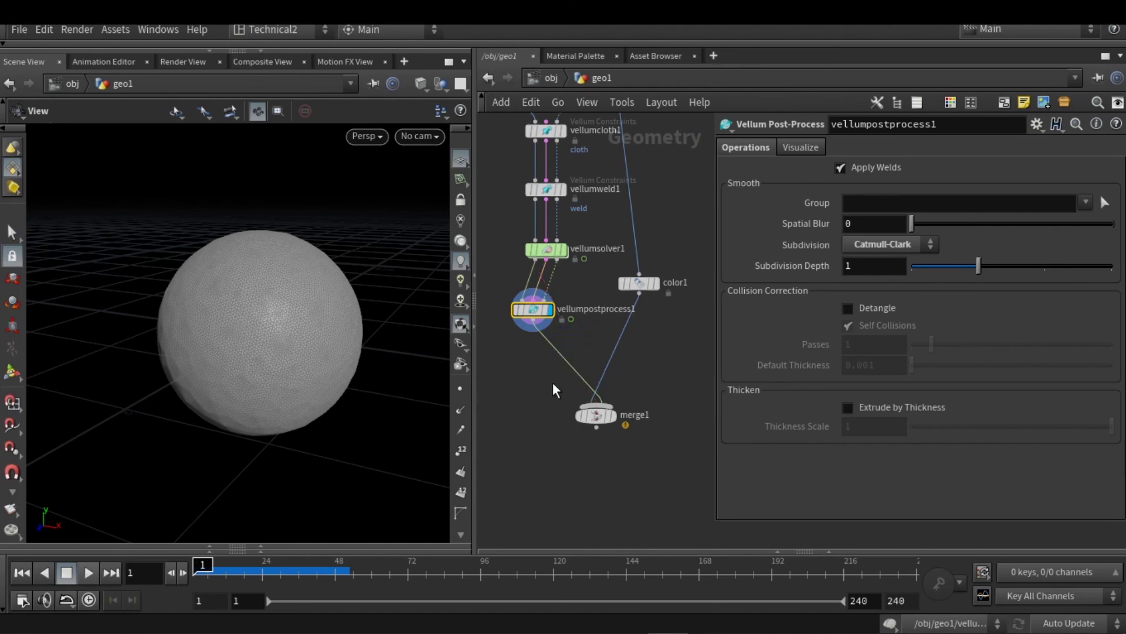
left_click_drag(534, 321, 557, 332)
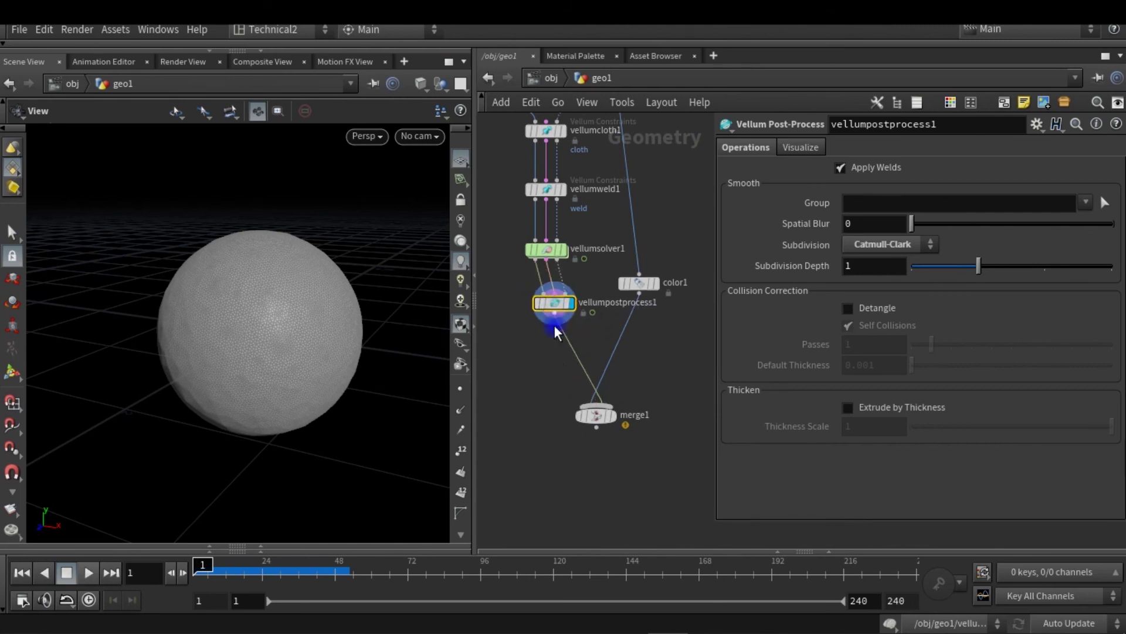
left_click(612, 415)
Play the merged simulation to frame 57 as the cloth tears to expose the orange sphere.
left_click(89, 573)
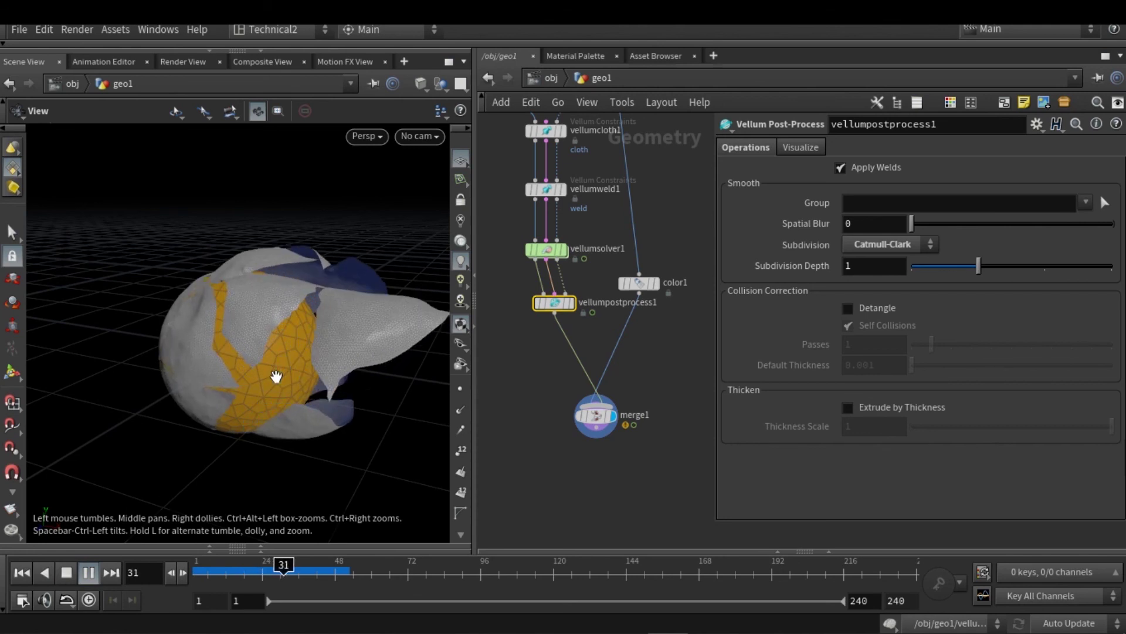
mouse_move(309, 409)
left_mouse_down()
mouse_move(389, 411)
mouse_move(251, 411)
mouse_move(259, 398)
mouse_move(327, 403)
mouse_move(317, 379)
mouse_move(279, 413)
left_mouse_up()
left_click(88, 572)
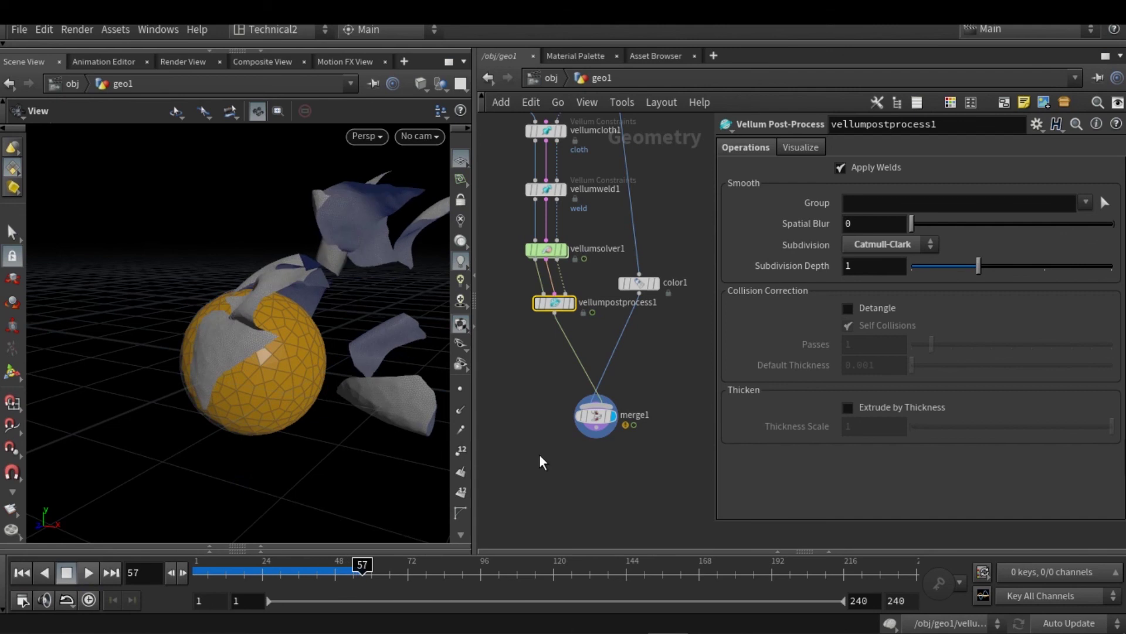
scroll(551, 440, "down", 2)
middle_click_drag(551, 440, 562, 491)
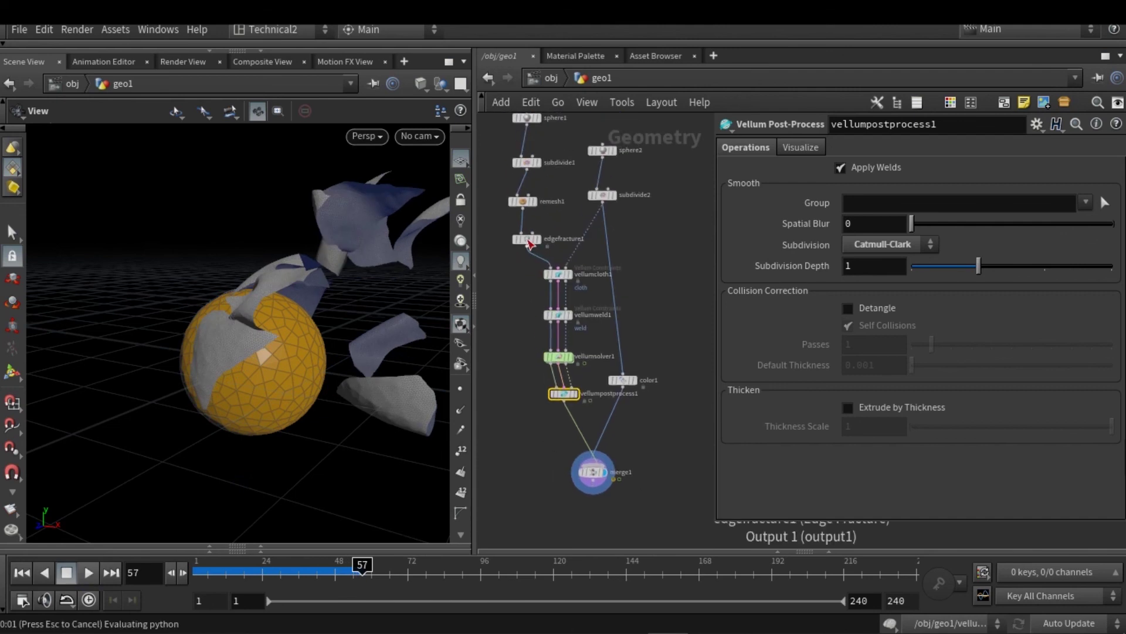
Show edgefracture1's settings with 25 initial pieces and replay the tearing simulation from frame 1.
scroll(525, 291, "up", 3)
left_click(528, 197)
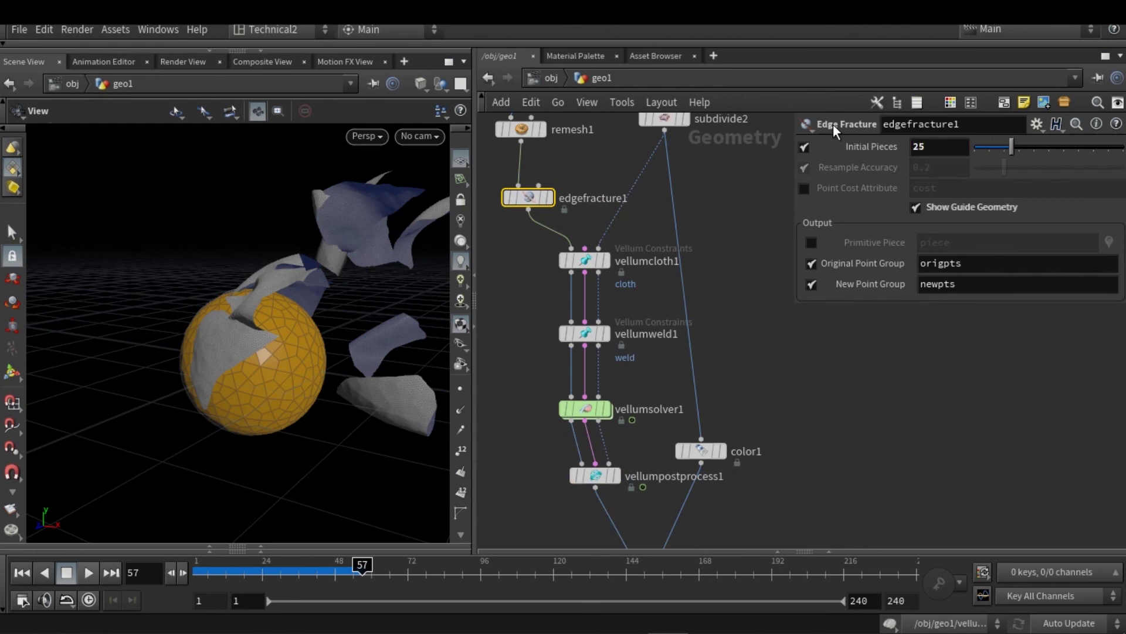
left_click(88, 574)
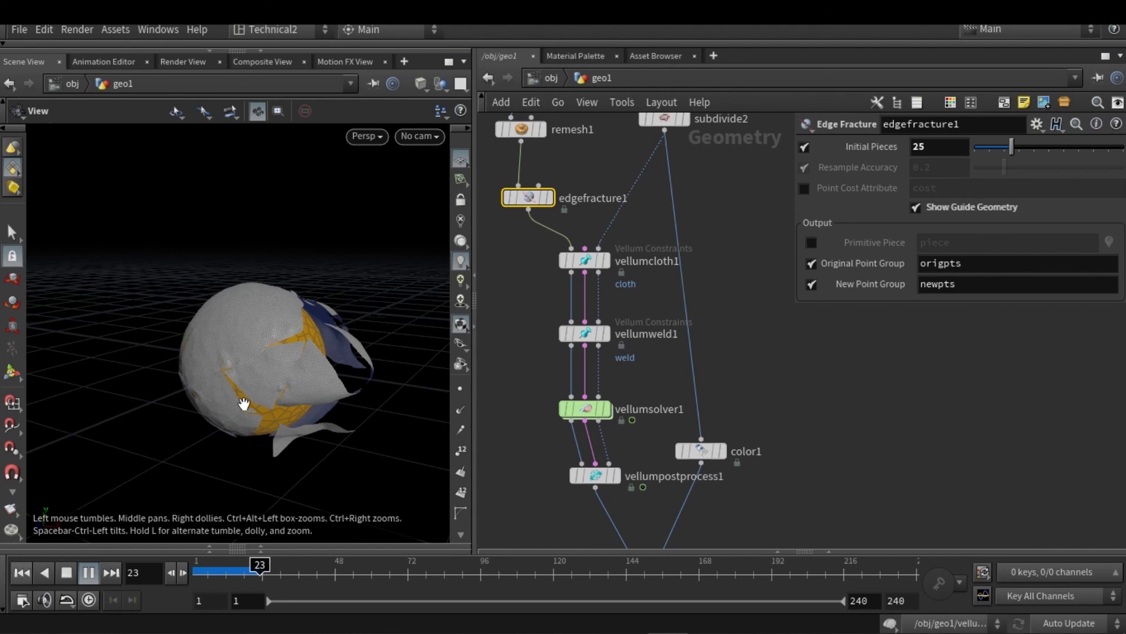
left_click(88, 575)
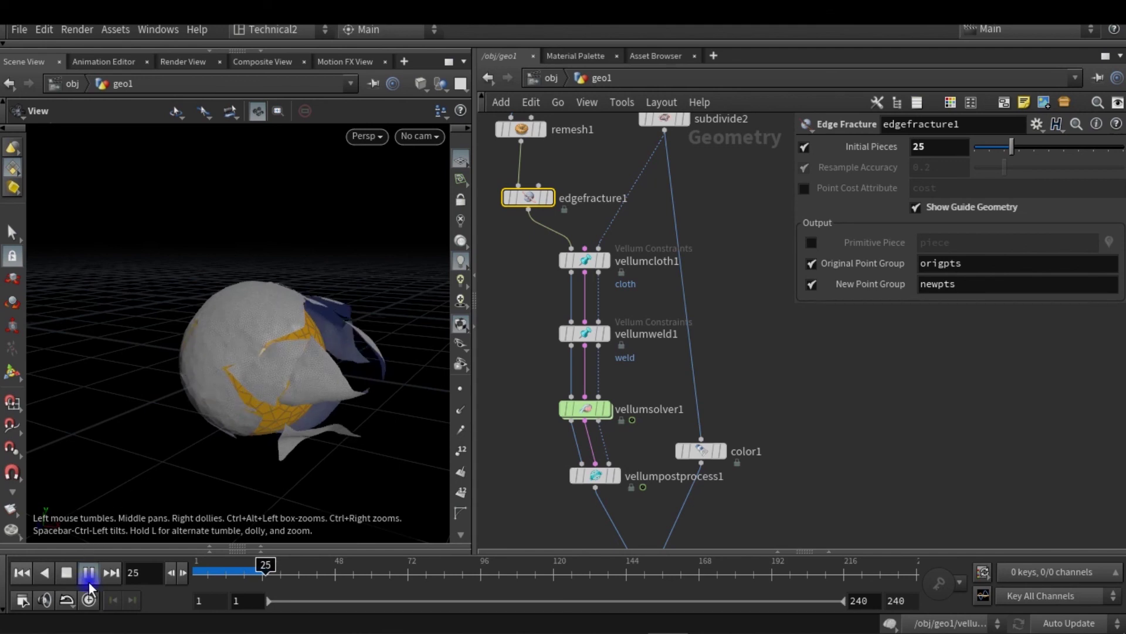
left_click(19, 573)
left_click(89, 573)
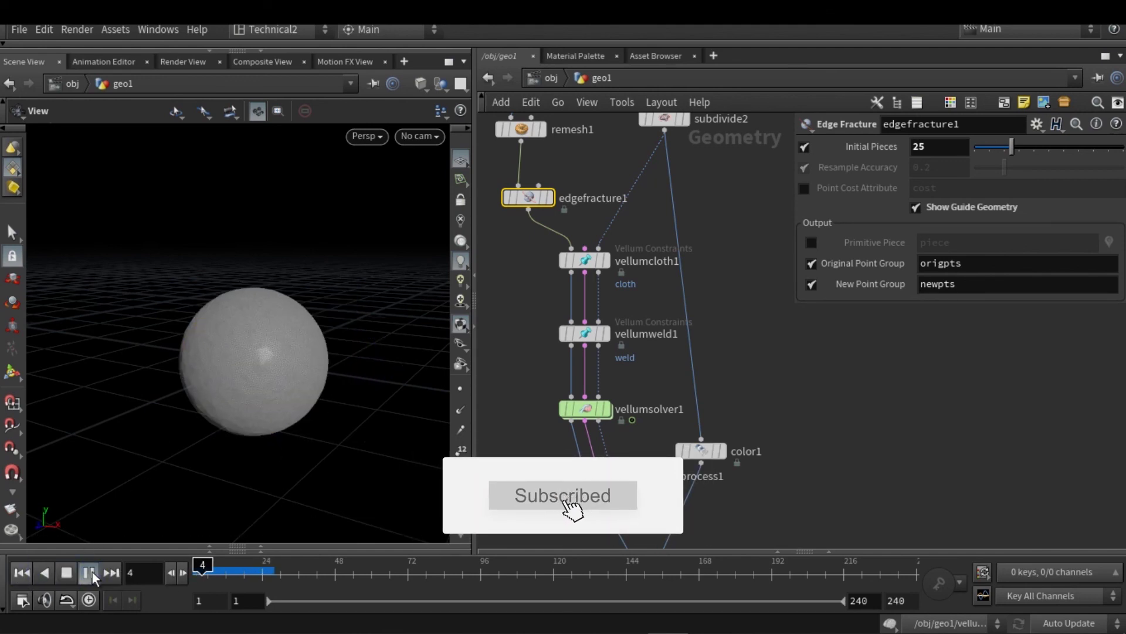